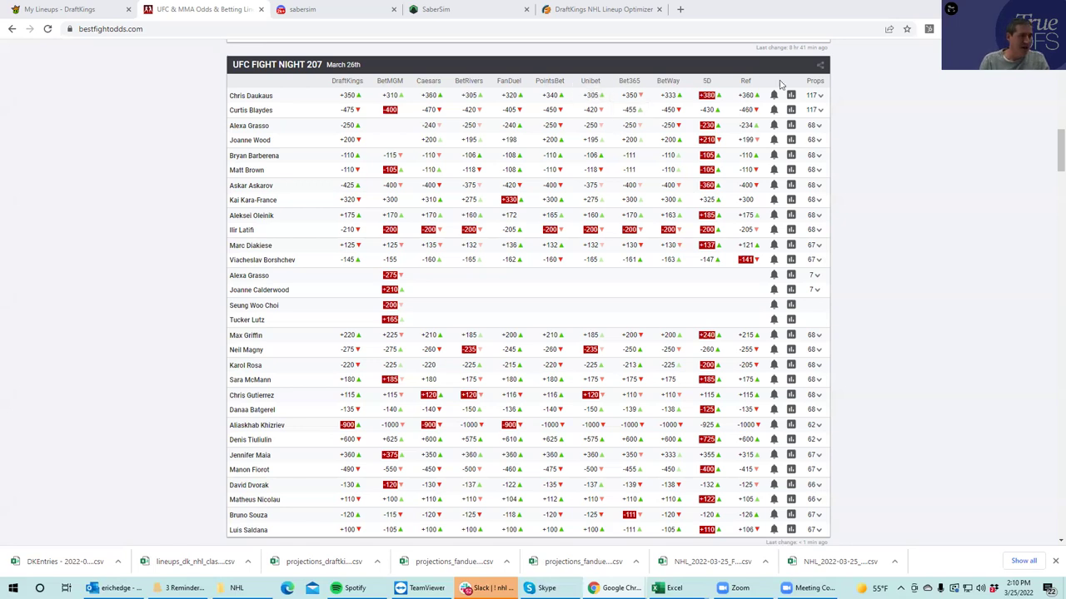
# - Examine the prop odds of the Daukaus–Blaydes and Khizriev–Tiuliulin fights in the UFC Fight Night 207 table, collapsing each list again
pyautogui.click(820, 111)
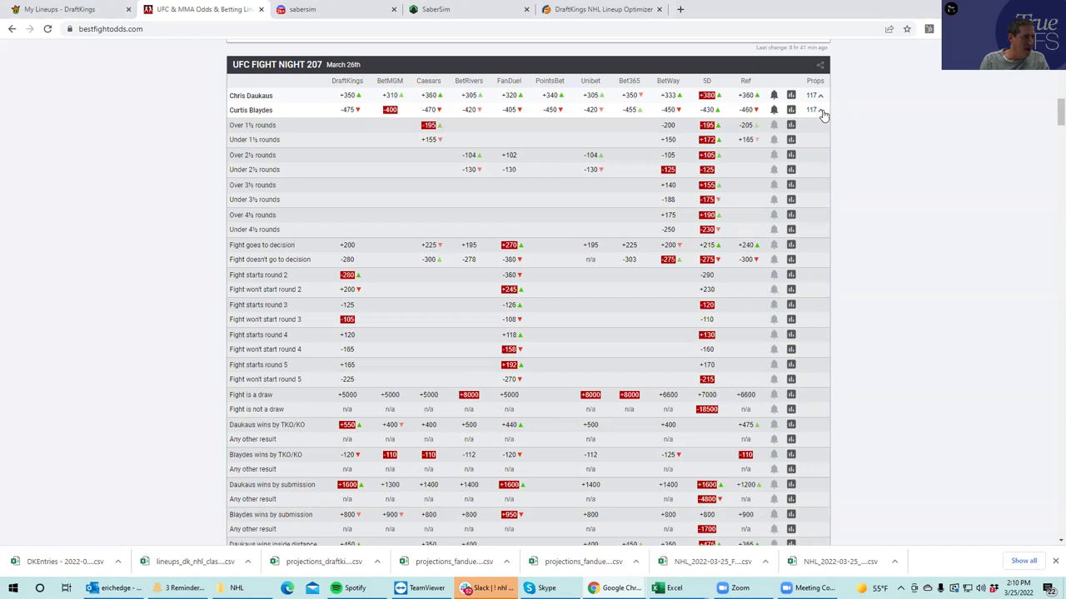
pyautogui.click(821, 111)
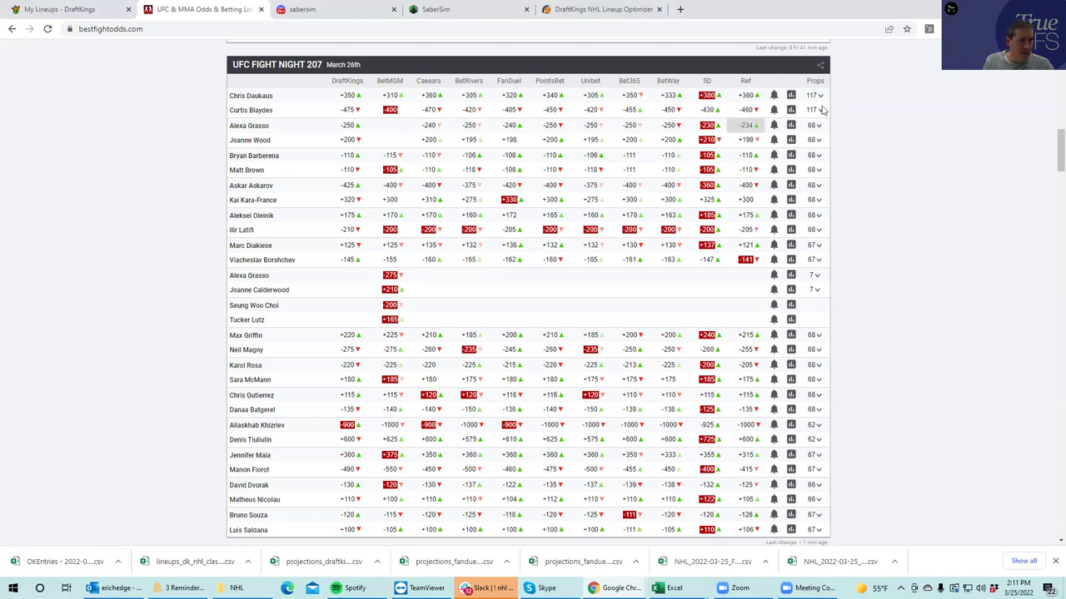
pyautogui.scroll(-3, 1050, 158)
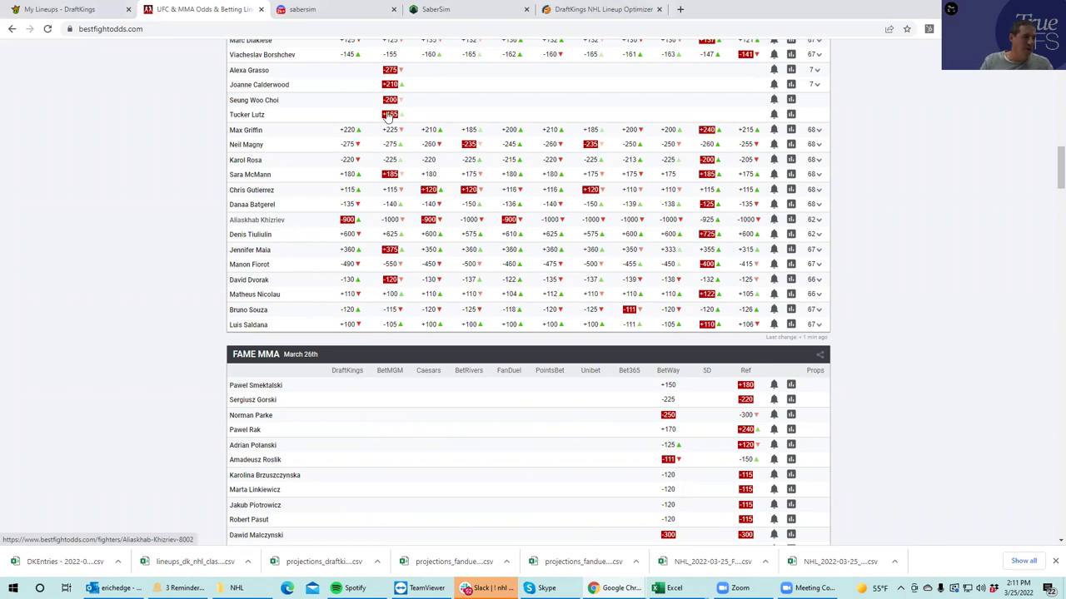
pyautogui.click(818, 222)
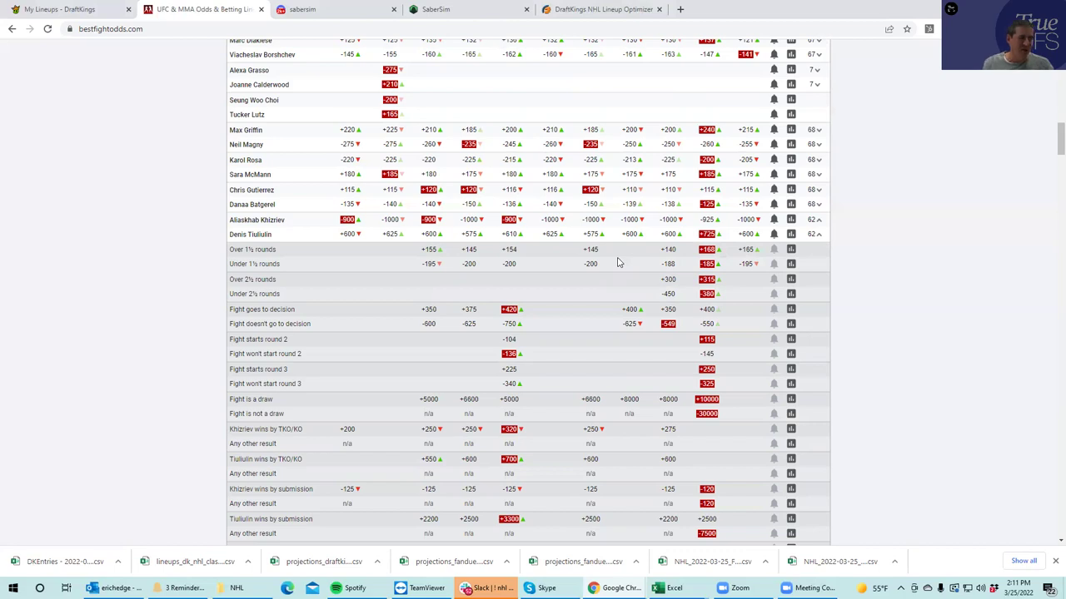
pyautogui.click(820, 235)
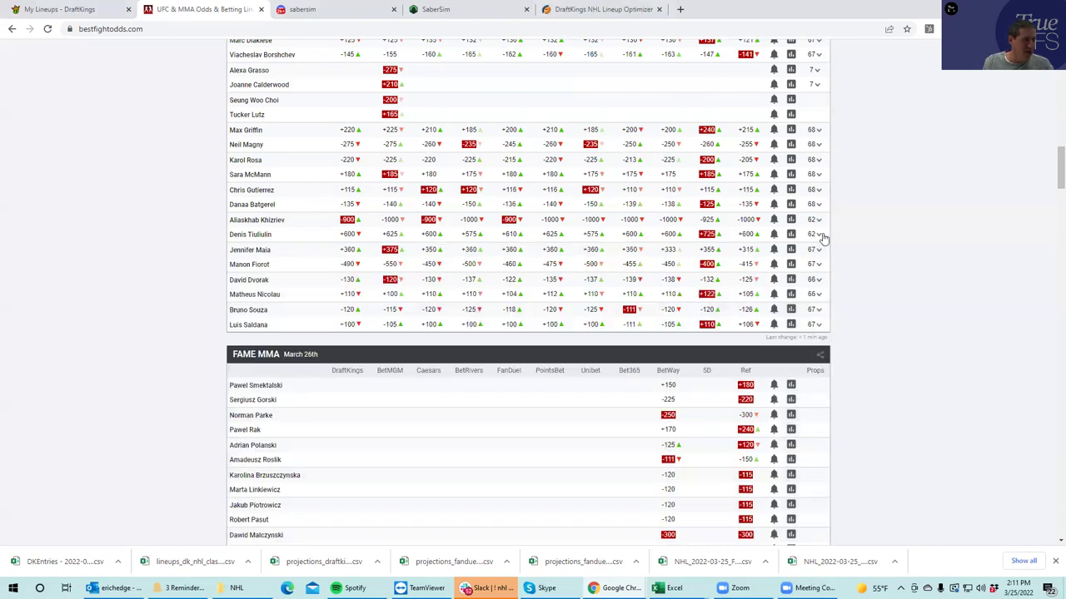
# - Switch to the DraftKings My Lineups page and filter the upcoming lineups to MMA only
pyautogui.click(85, 11)
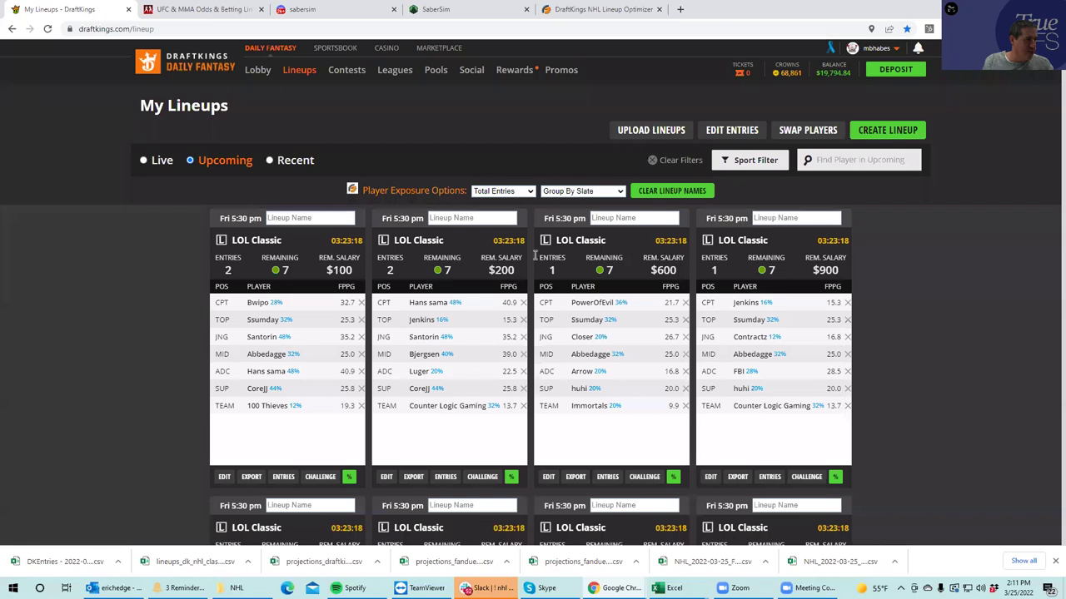
pyautogui.click(731, 162)
pyautogui.click(722, 186)
pyautogui.click(721, 313)
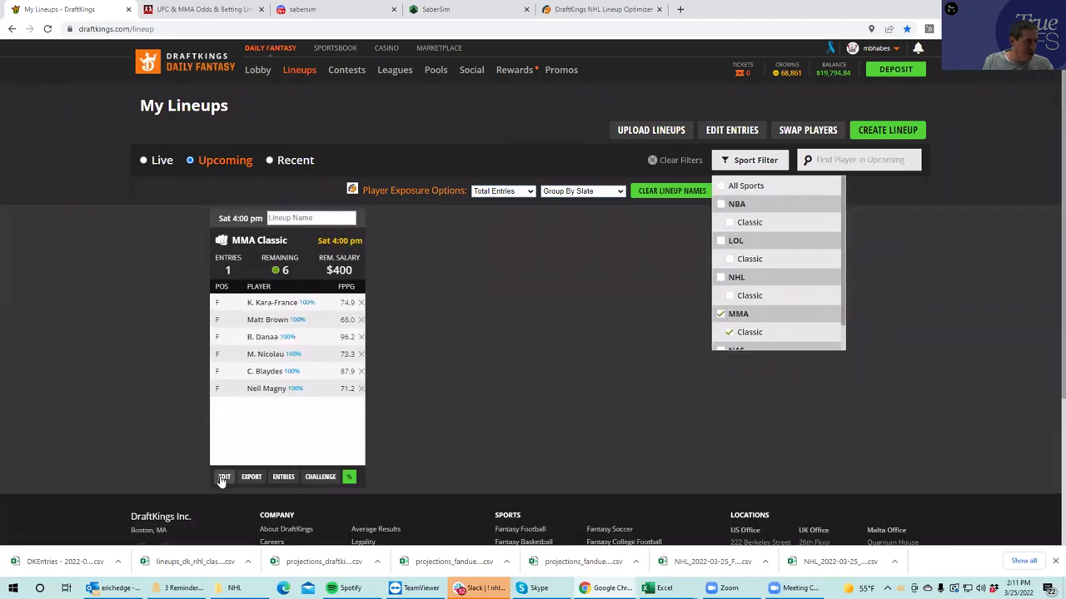
# - Open the MMA Classic lineup for editing, sort its fighter pool by highest salary, and return to the fight odds page
pyautogui.click(224, 477)
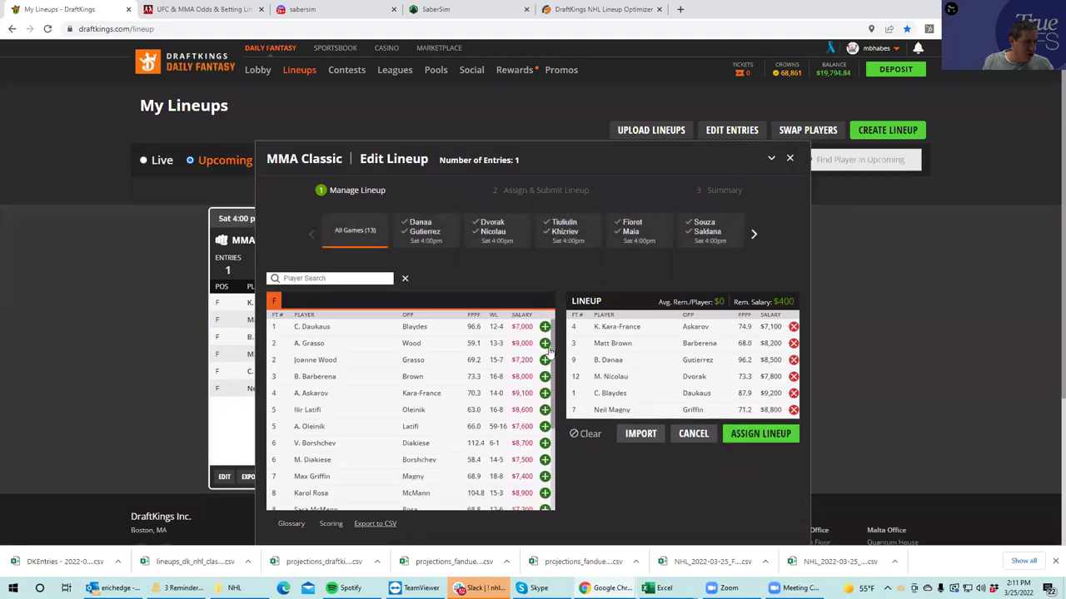
pyautogui.click(524, 315)
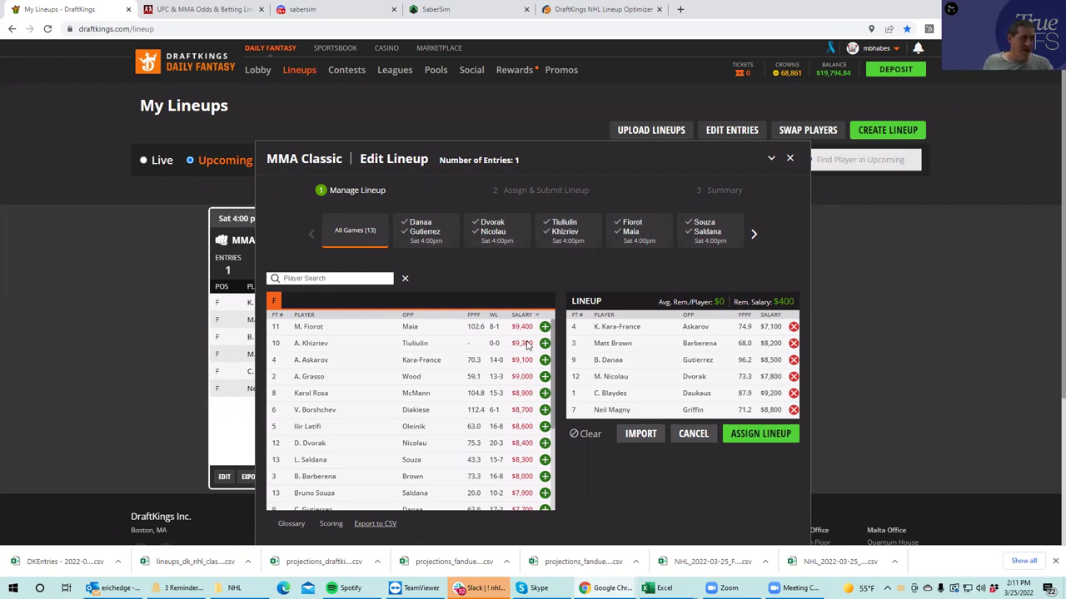
pyautogui.click(600, 10)
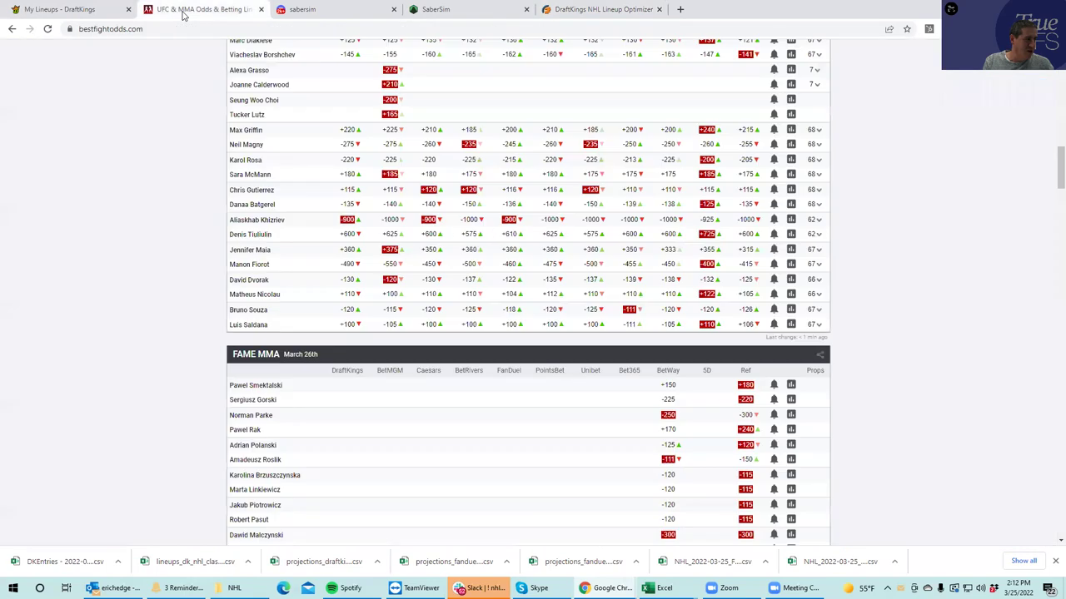
pyautogui.click(183, 12)
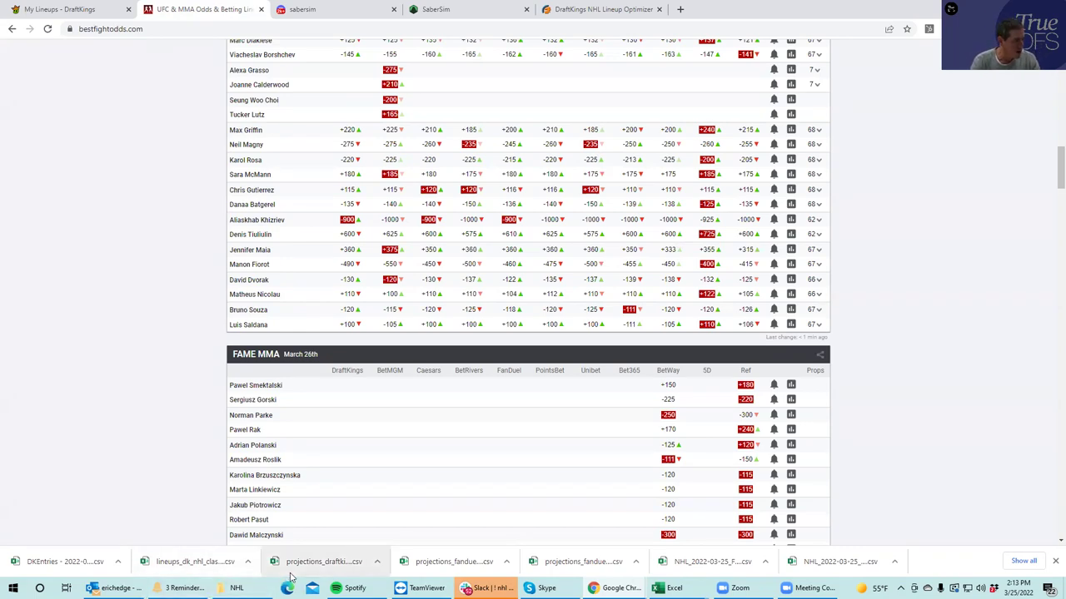
# - Open the MMADK_Proj workbook from the MMA folder inside TrueDFS in File Explorer
pyautogui.click(231, 588)
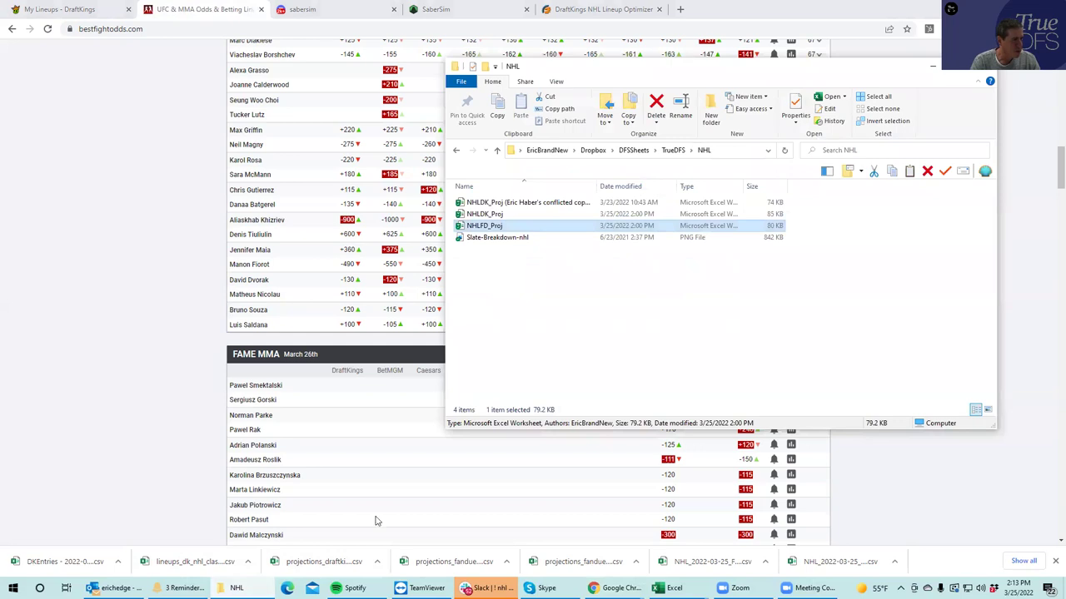
pyautogui.click(671, 150)
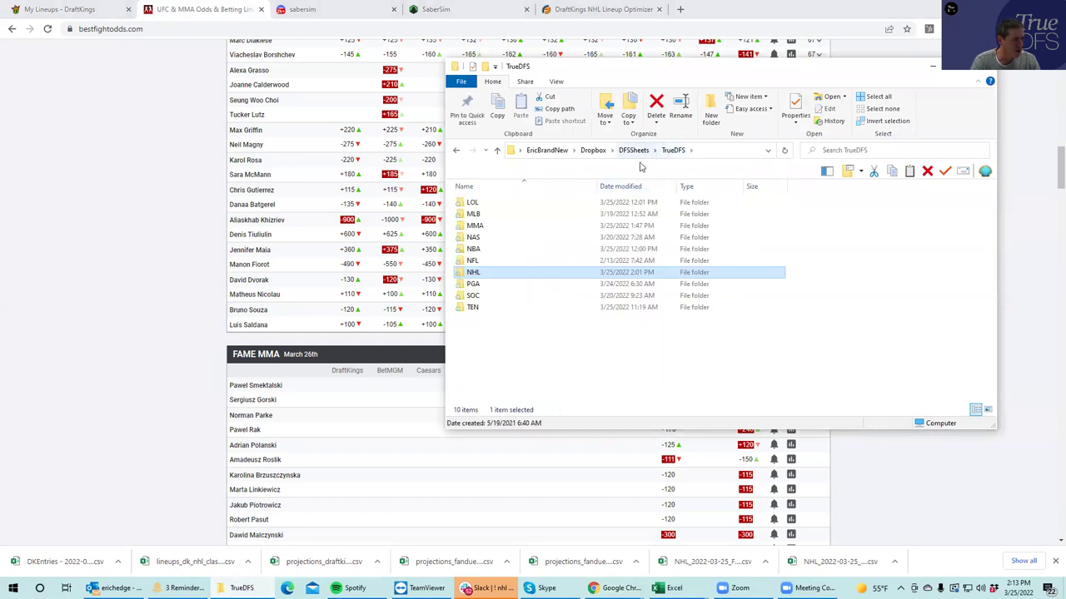
pyautogui.doubleClick(501, 226)
pyautogui.doubleClick(502, 226)
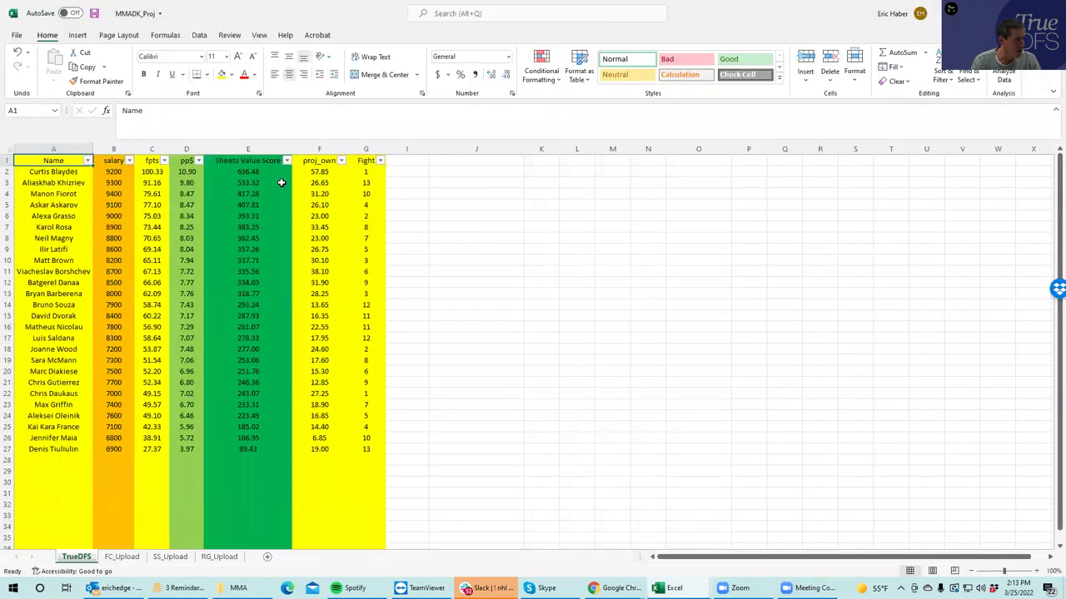
# - Examine the fighters' projected ownership in the proj_own column of the TrueDFS sheet, then get back to the fight odds page
pyautogui.click(317, 170)
pyautogui.click(320, 181)
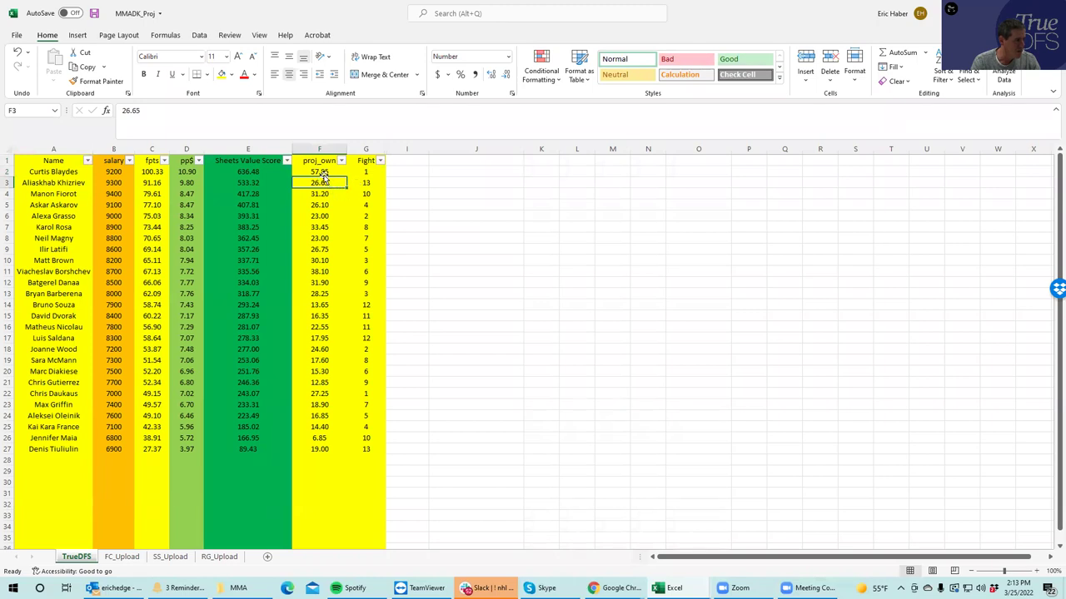
pyautogui.click(325, 193)
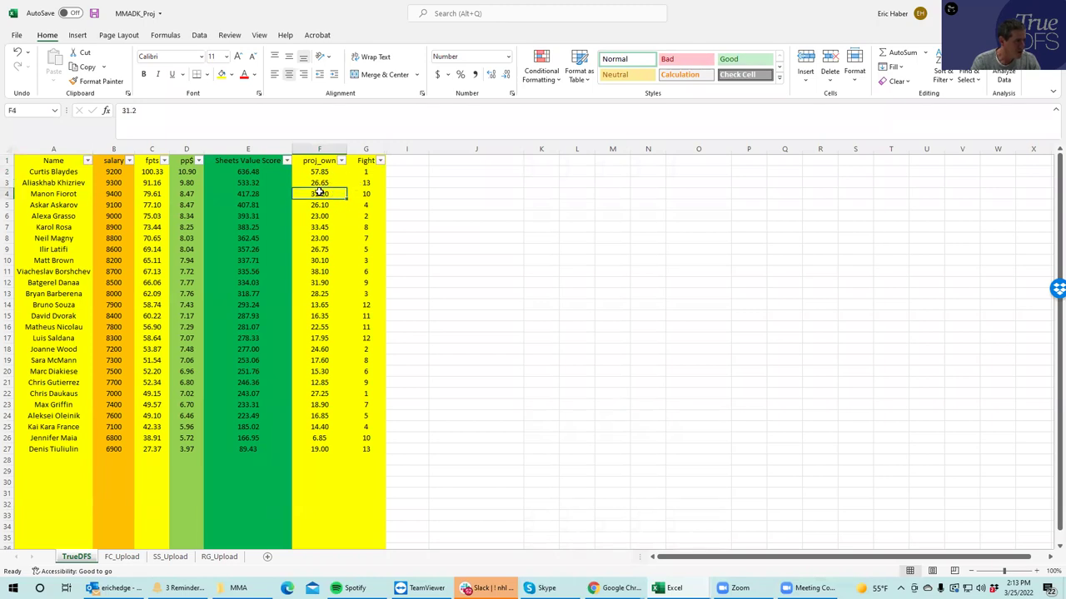
pyautogui.click(323, 204)
pyautogui.click(324, 237)
pyautogui.click(321, 292)
pyautogui.click(321, 207)
pyautogui.click(323, 270)
pyautogui.click(323, 301)
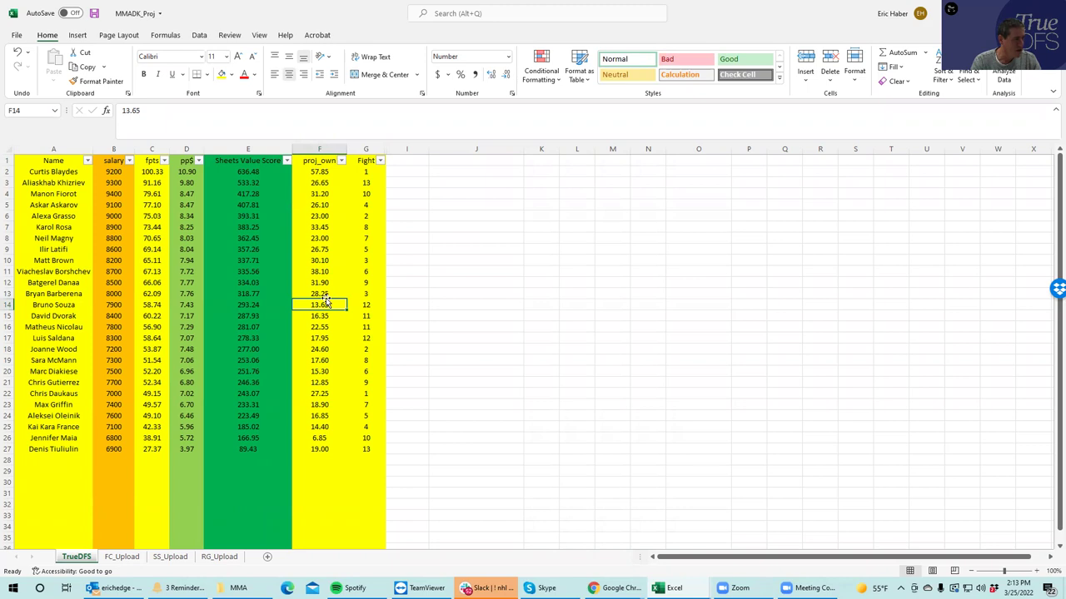
pyautogui.click(319, 213)
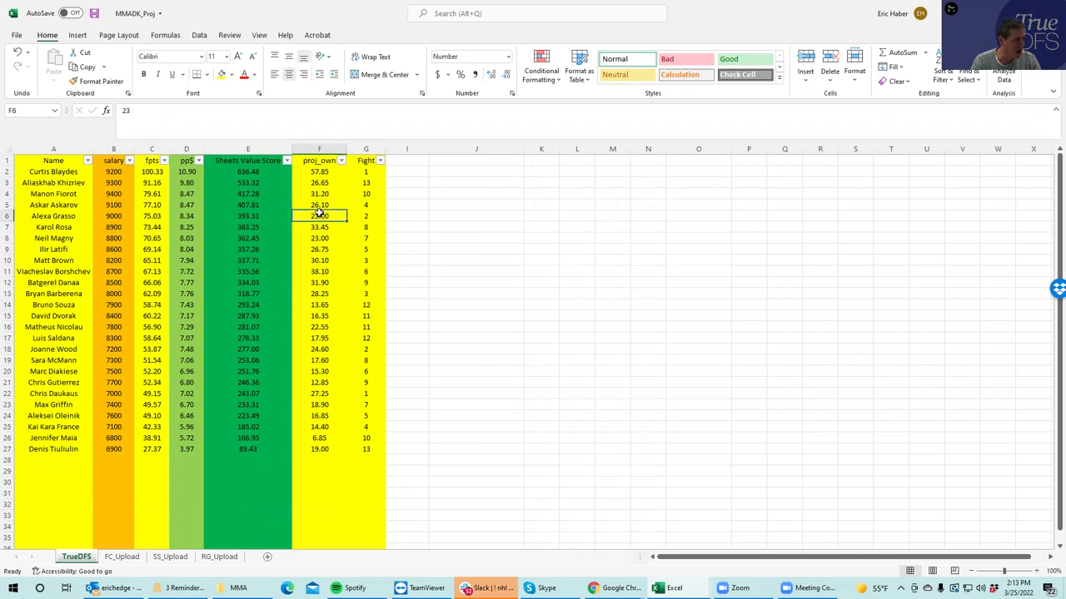
pyautogui.click(318, 172)
pyautogui.click(321, 183)
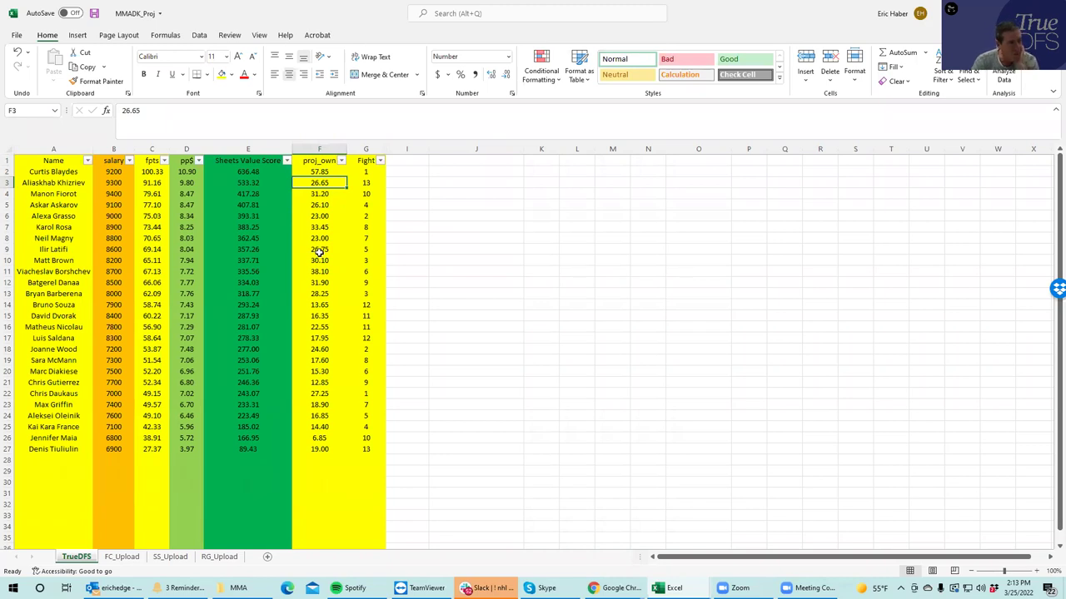
pyautogui.click(323, 336)
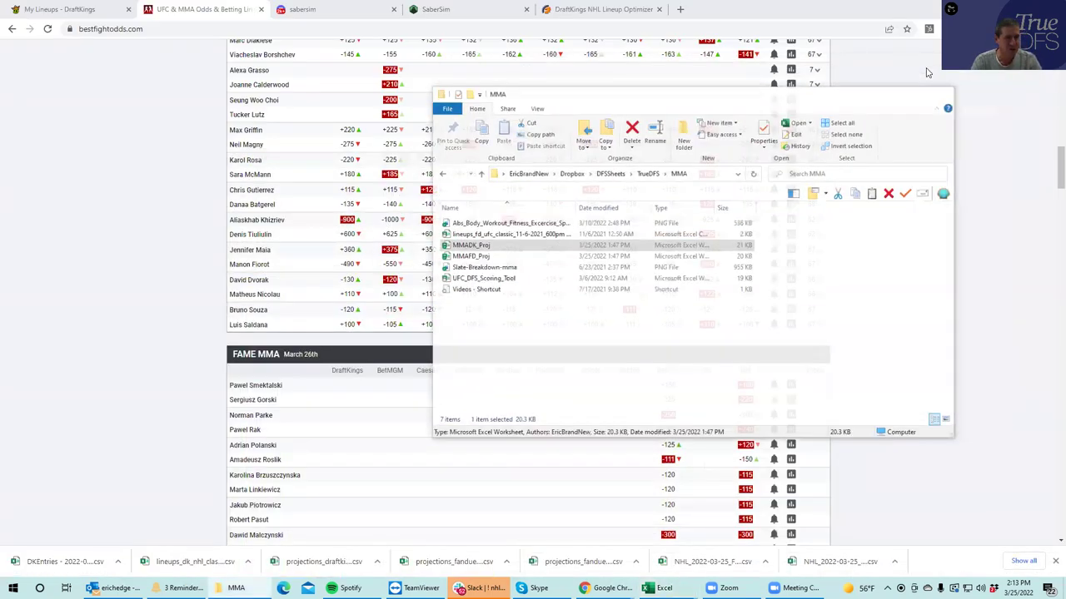
pyautogui.click(926, 72)
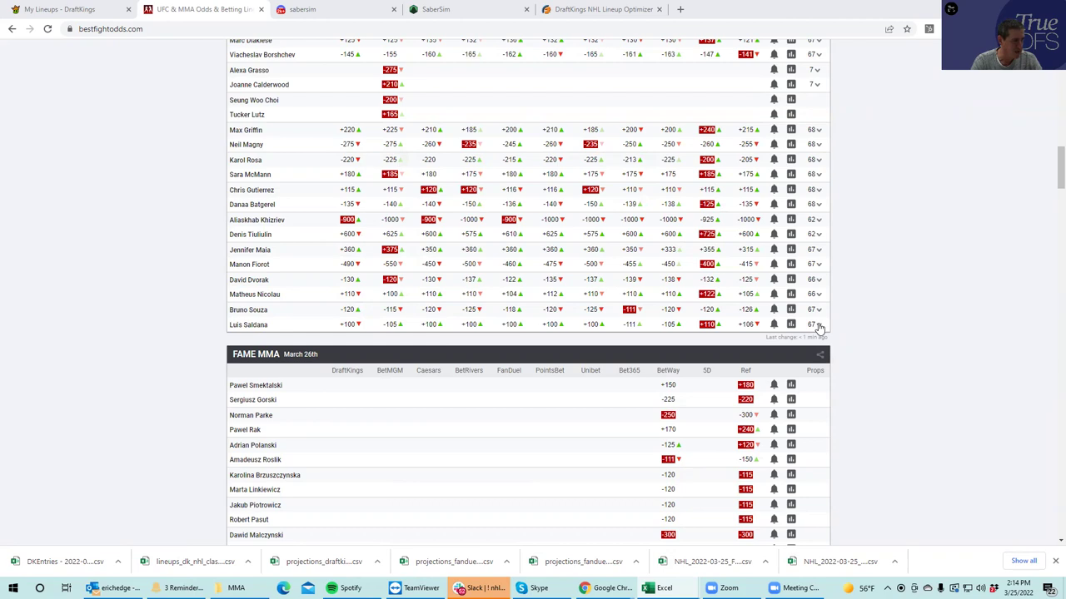
# - Examine the prop odds of the Bruno Souza–Luis Saldana fight and compare them with the rest of the card, leaving the props collapsed
pyautogui.click(818, 326)
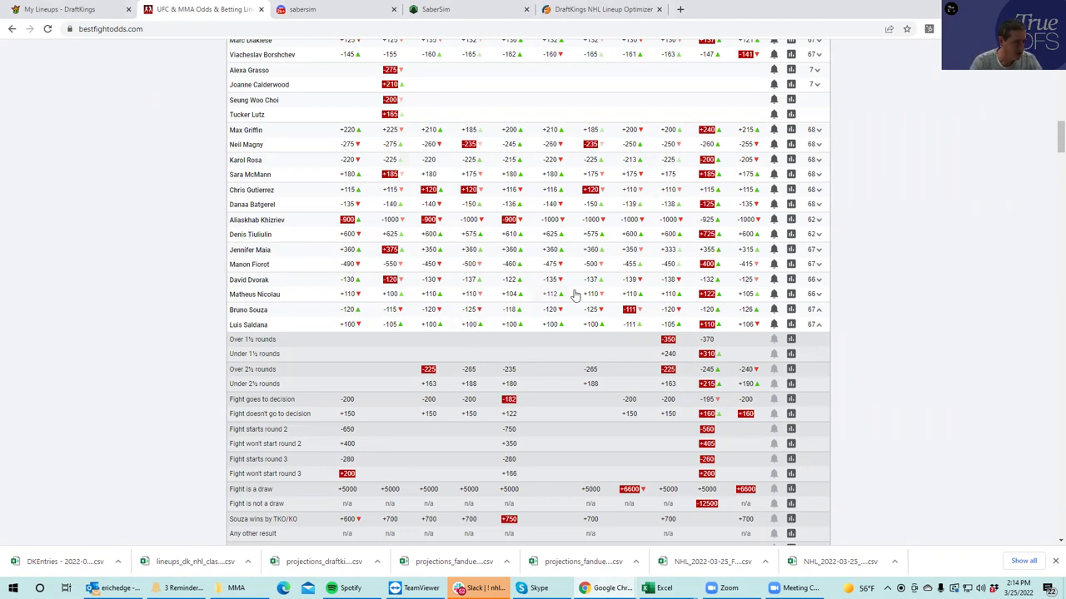
pyautogui.click(819, 327)
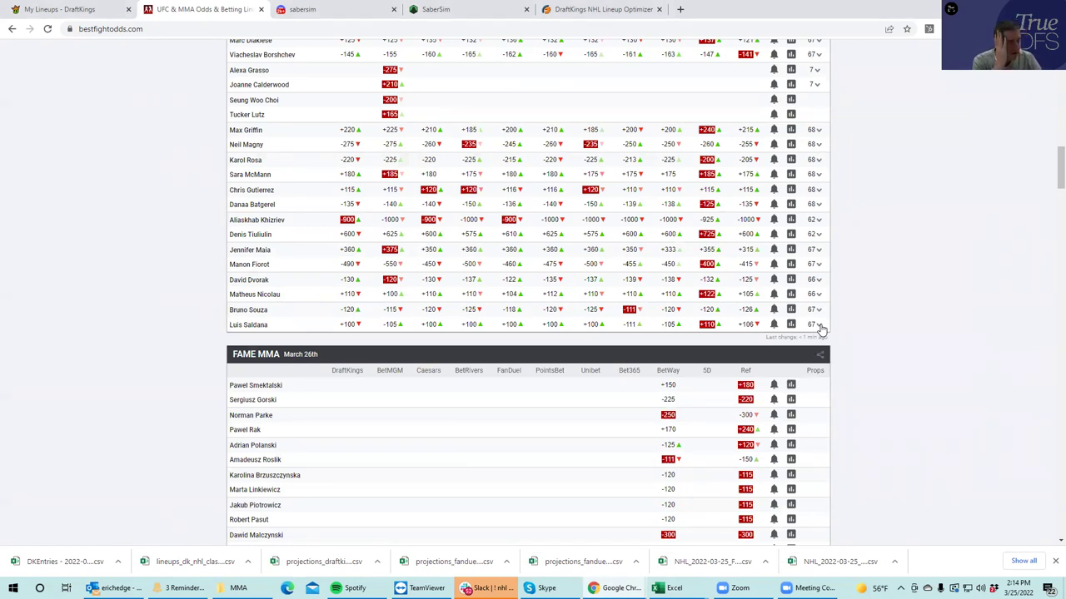
pyautogui.click(820, 325)
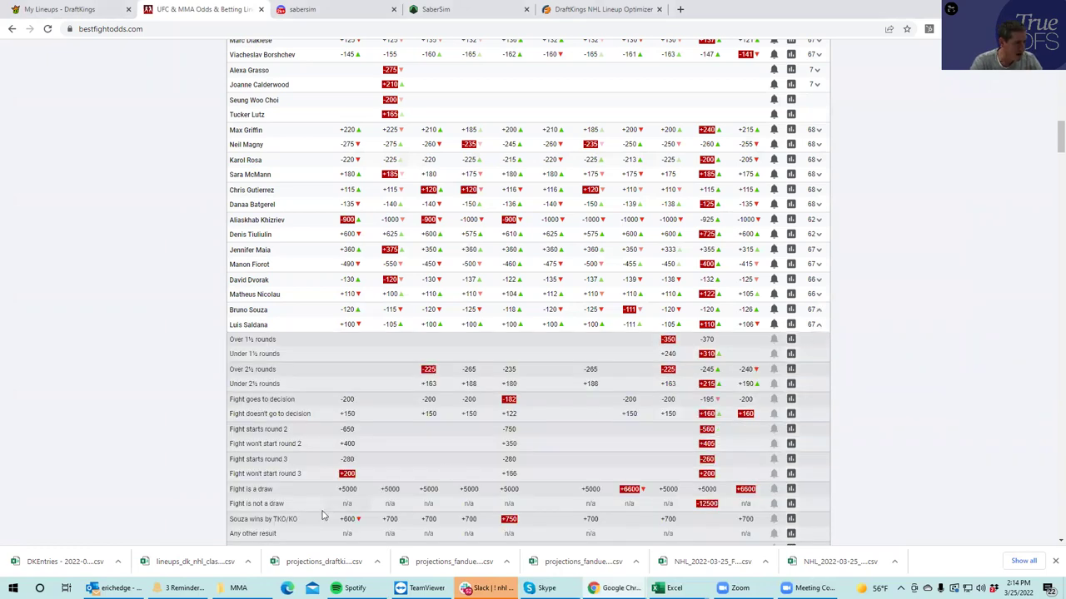
pyautogui.moveTo(1051, 140); pyautogui.dragTo(1051, 148)
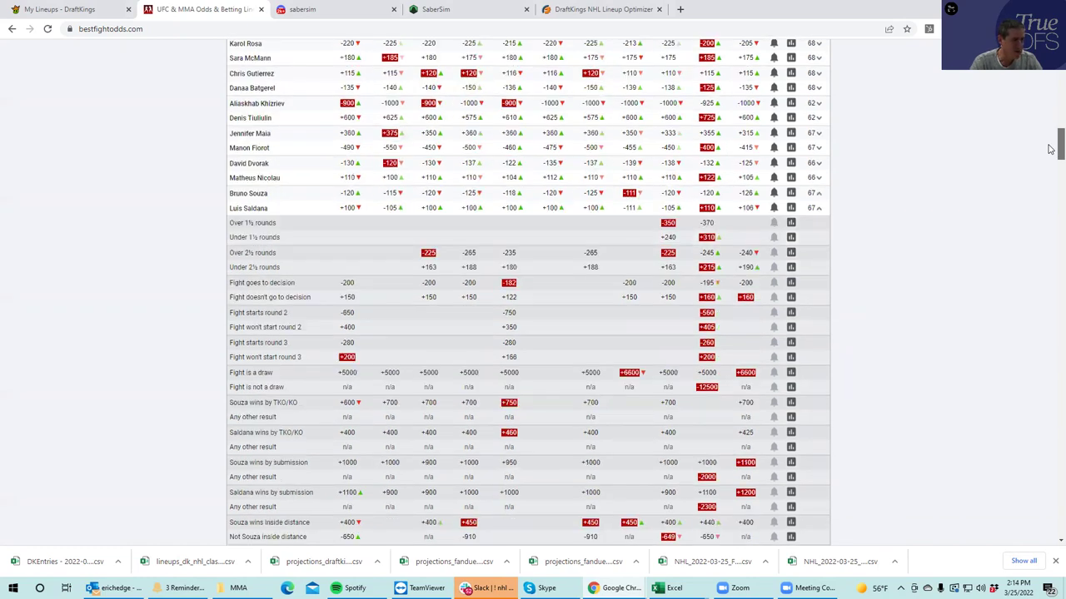
pyautogui.scroll(3, 1051, 148)
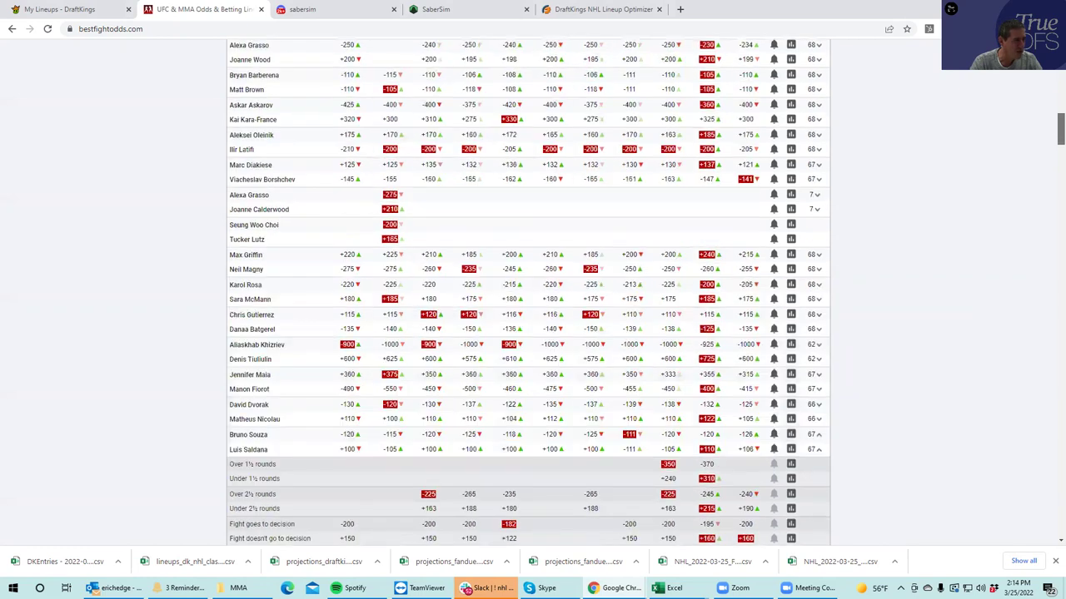
pyautogui.scroll(4, 528, 291)
pyautogui.scroll(-4, 1050, 136)
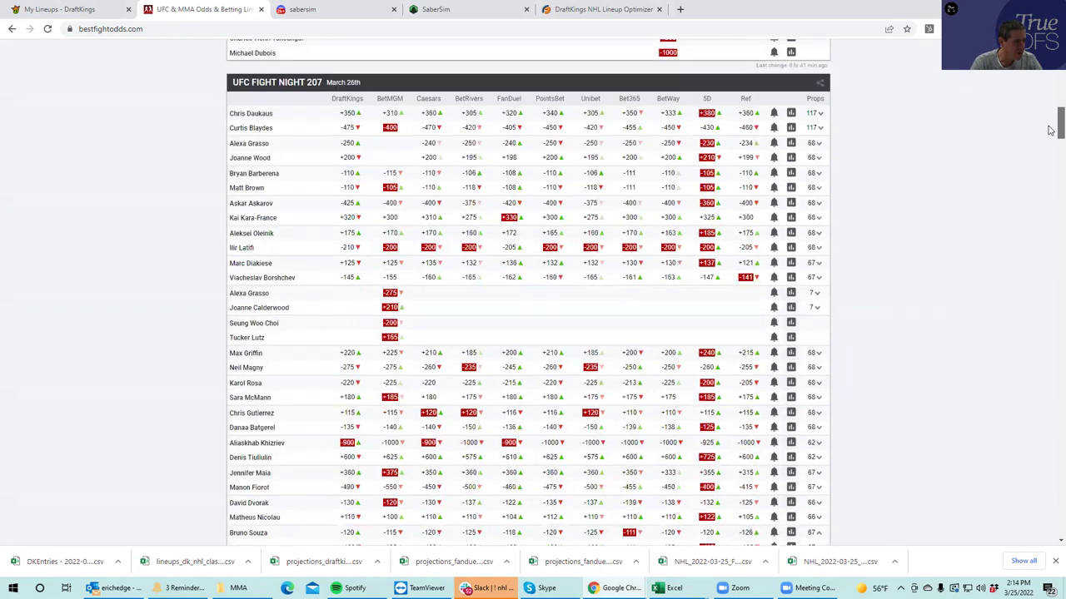
pyautogui.moveTo(1051, 136); pyautogui.dragTo(1050, 138)
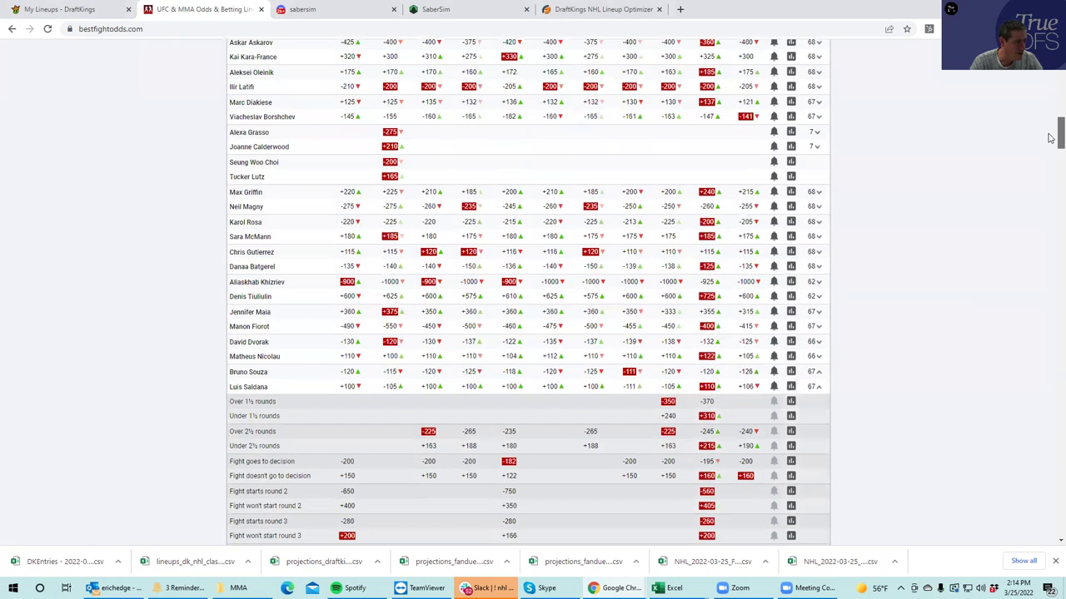
pyautogui.click(820, 387)
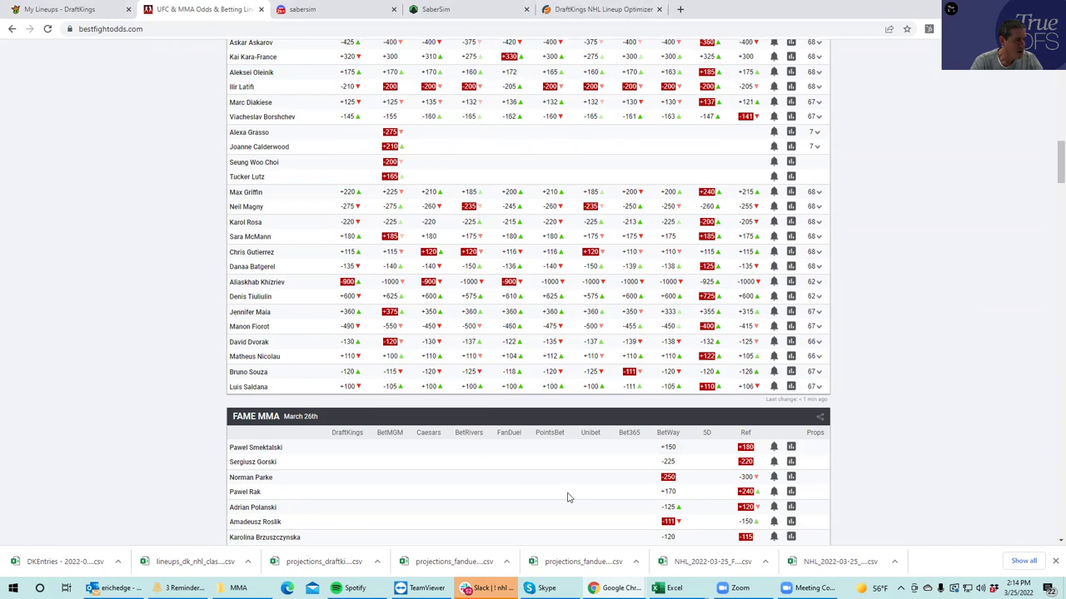
pyautogui.click(666, 588)
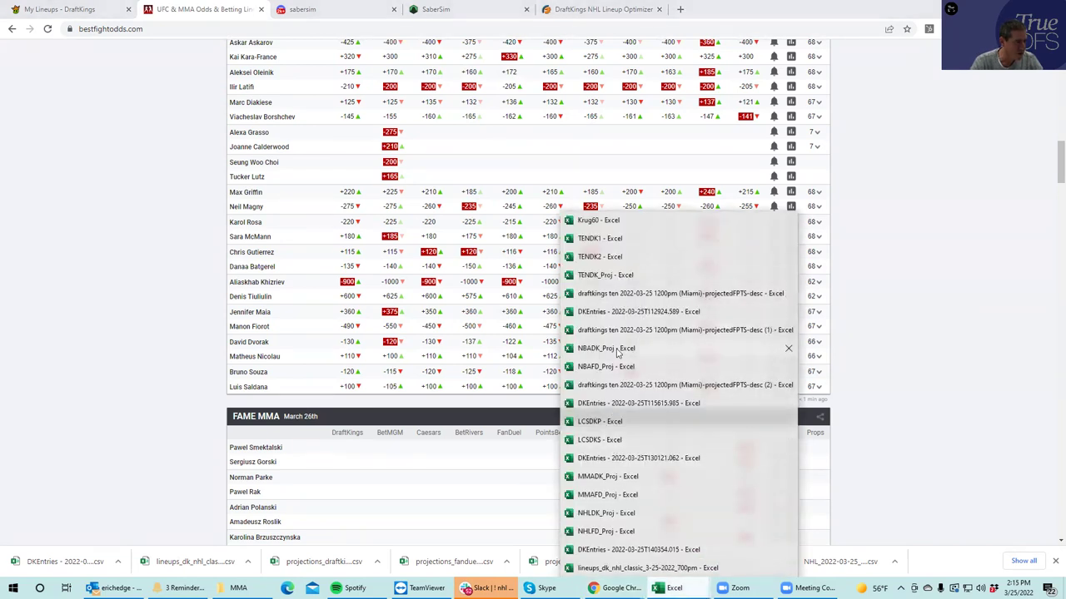
pyautogui.click(630, 480)
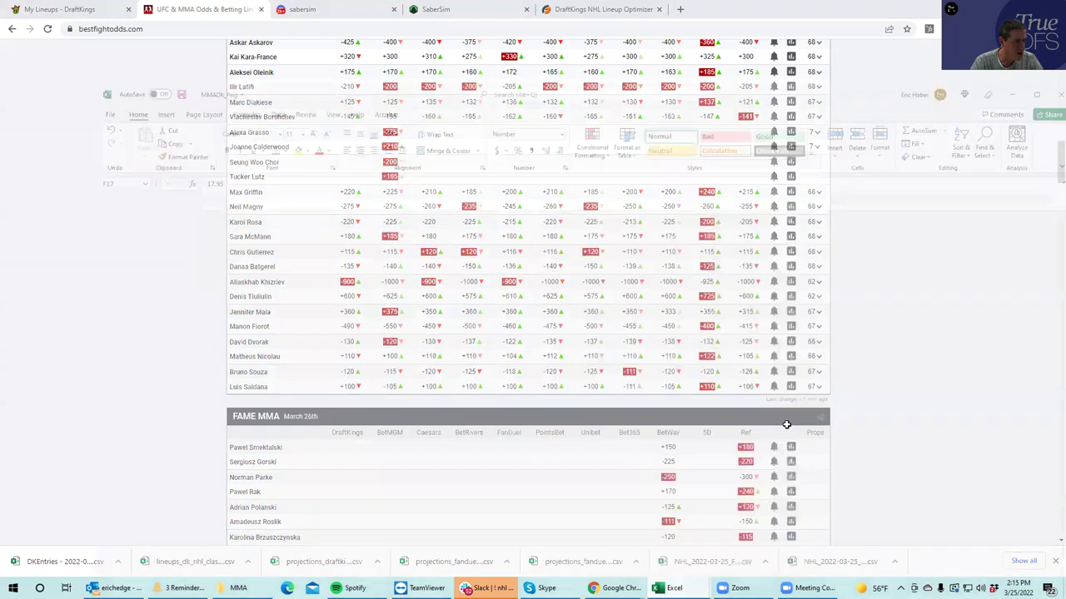
pyautogui.click(70, 393)
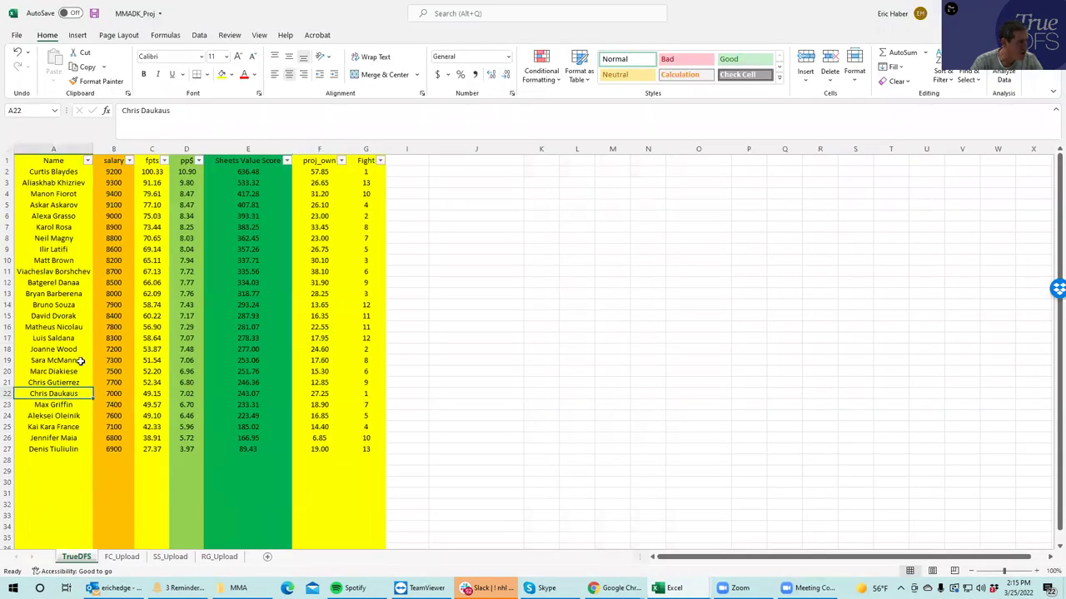
pyautogui.click(65, 303)
pyautogui.click(70, 338)
pyautogui.click(316, 338)
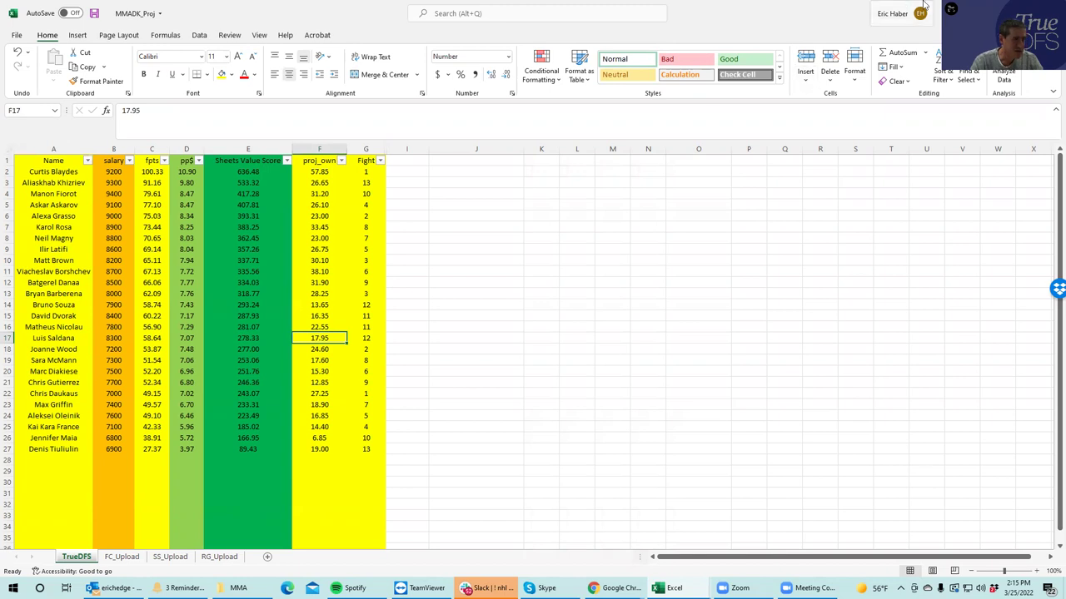
# - Return to the fight odds page and expand the prop odds of the David Dvorak–Matheus Nicolau fight
pyautogui.hotkey('alt', 'Tab')
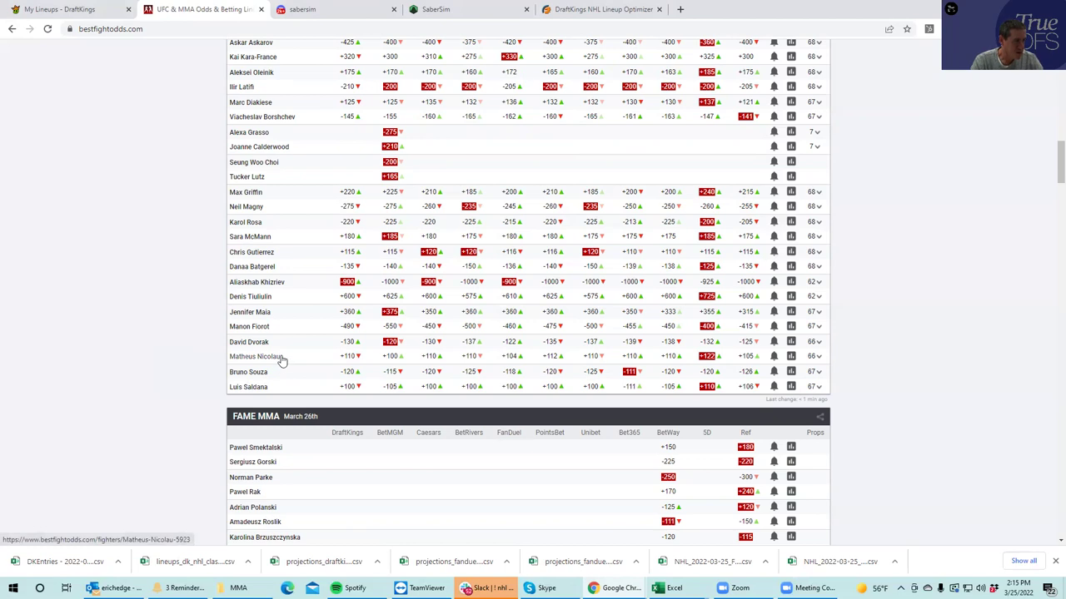
pyautogui.click(816, 356)
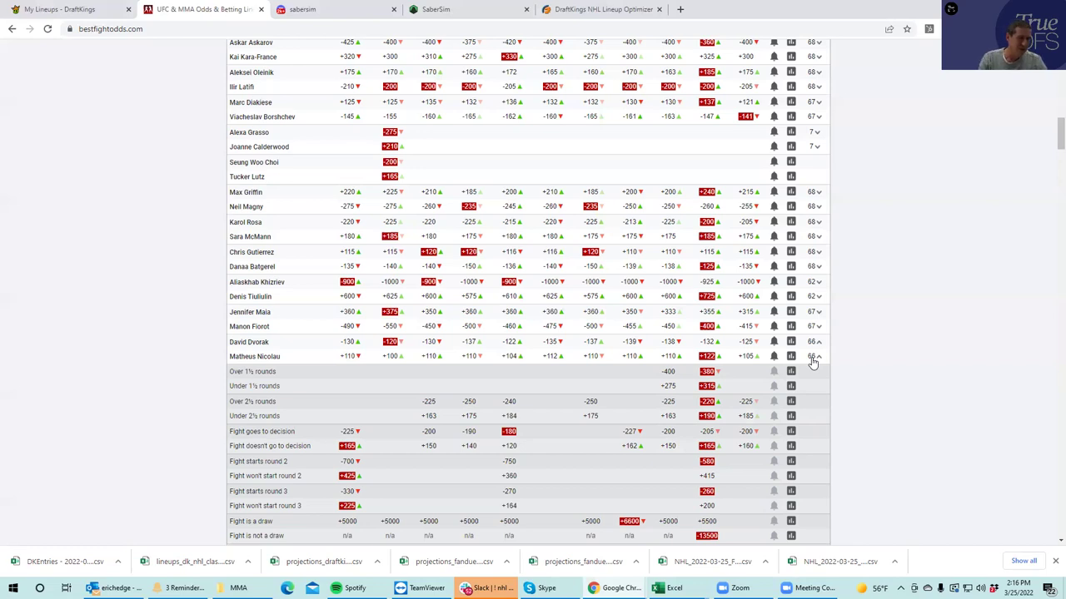
# - Collapse the David Dvorak–Matheus Nicolau props and examine the prop odds of the Jennifer Maia–Manon Fiorot fight
pyautogui.click(820, 359)
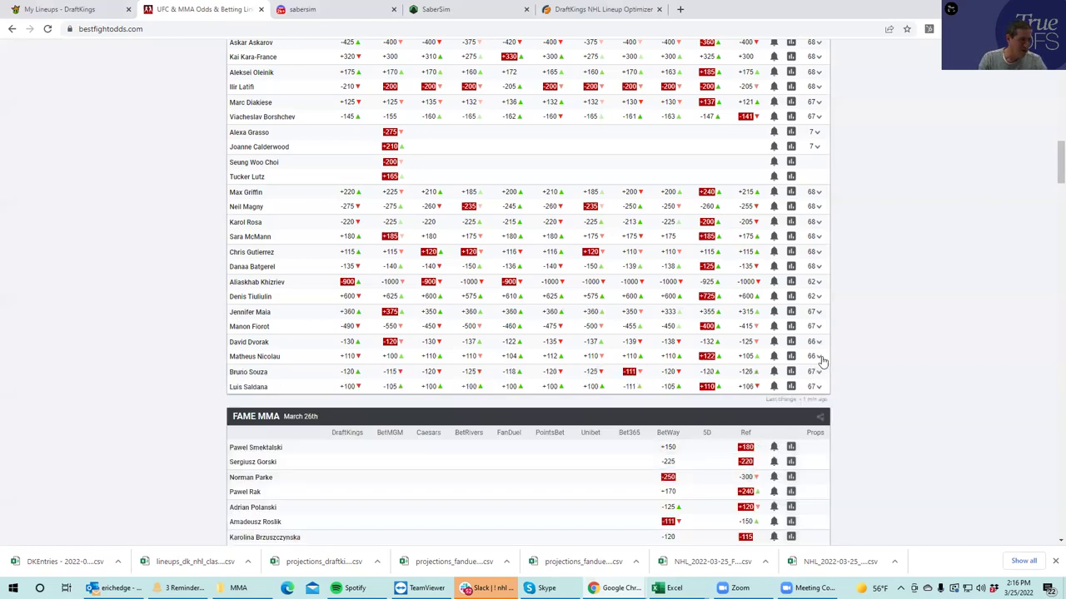
pyautogui.click(820, 358)
pyautogui.click(819, 359)
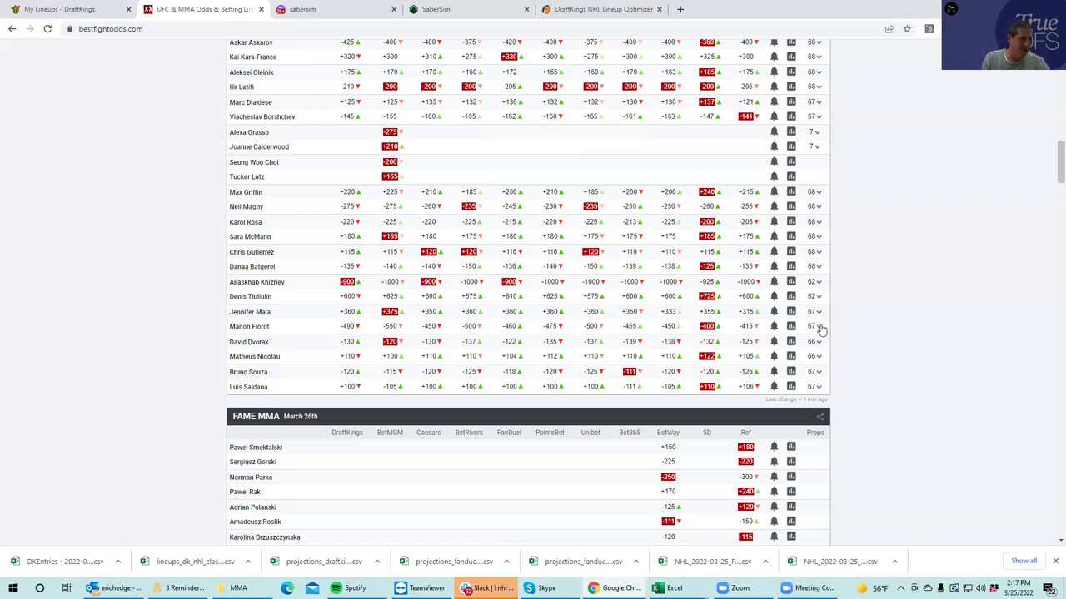
pyautogui.click(819, 329)
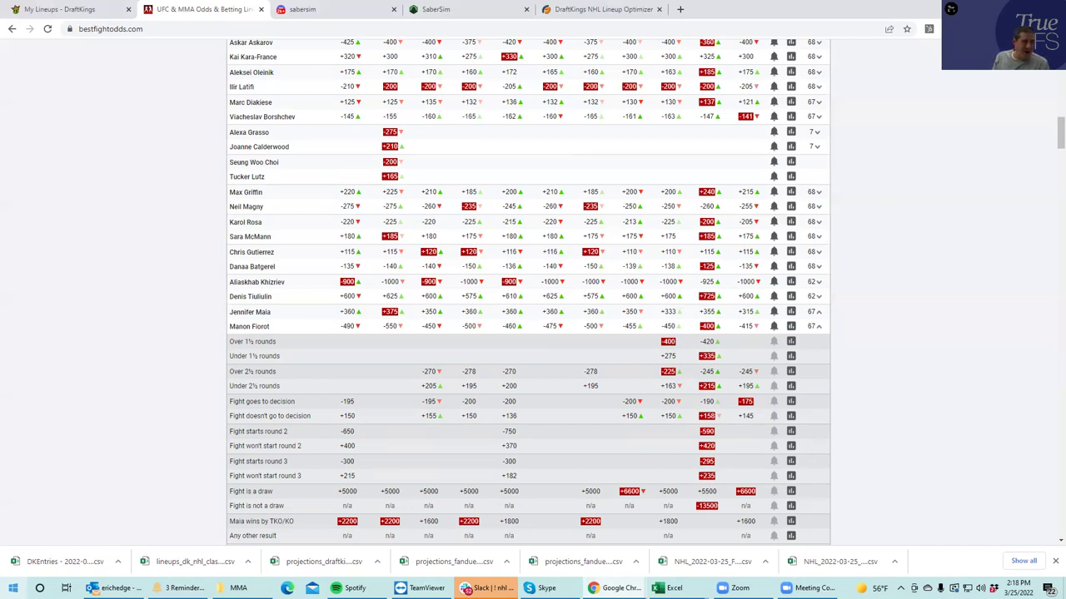
# - Switch to DraftKings, clear the MMA Classic lineup, try drafting Fiorot, Khizriev and Blaydes, and close the editor without assigning the lineup
pyautogui.click(46, 11)
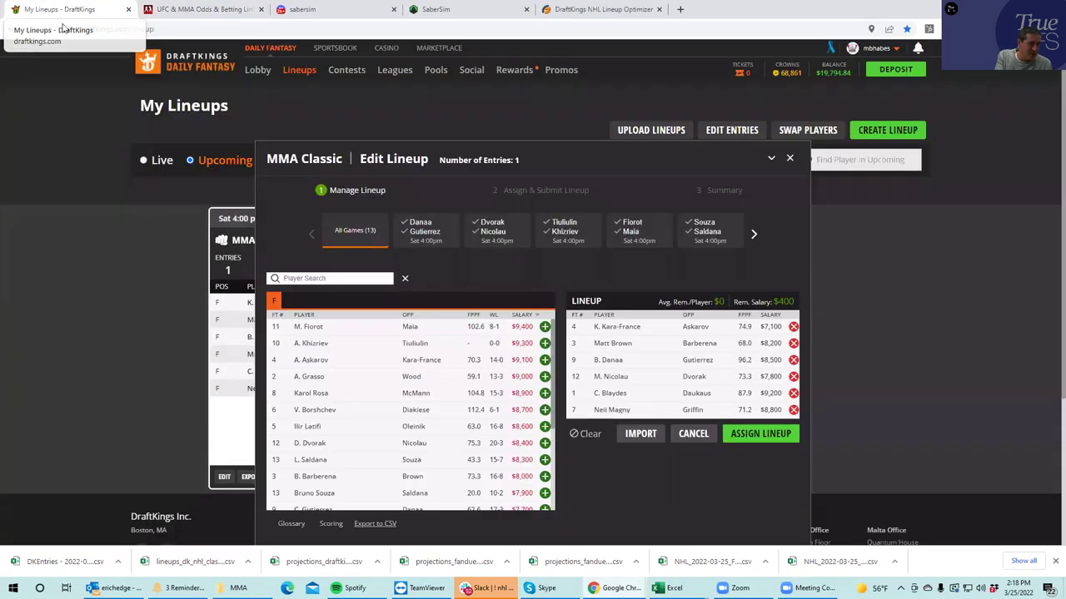
pyautogui.click(587, 435)
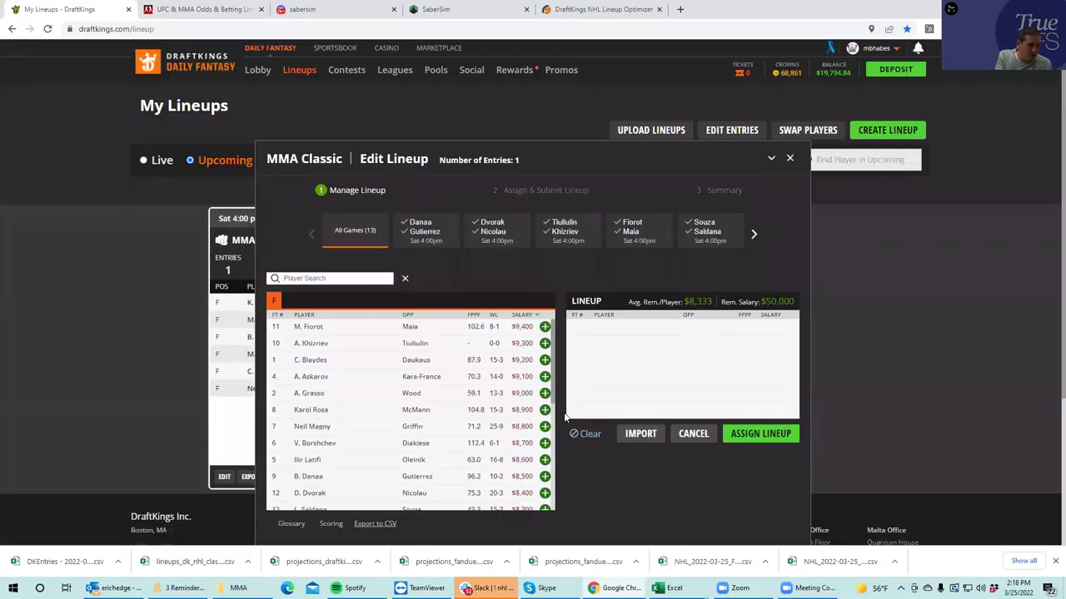
pyautogui.click(544, 326)
pyautogui.click(544, 327)
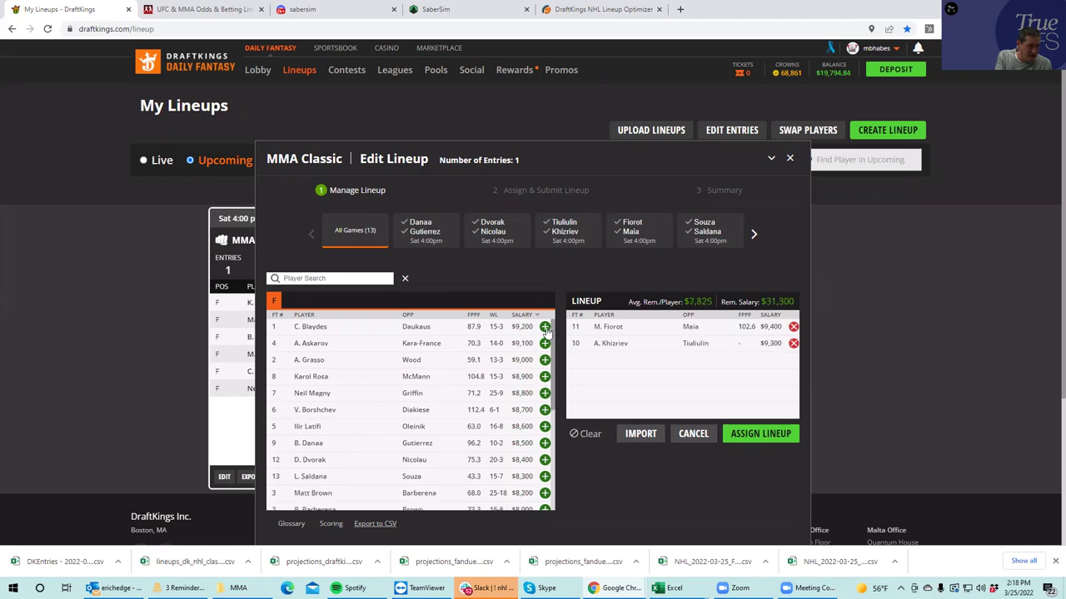
pyautogui.click(545, 327)
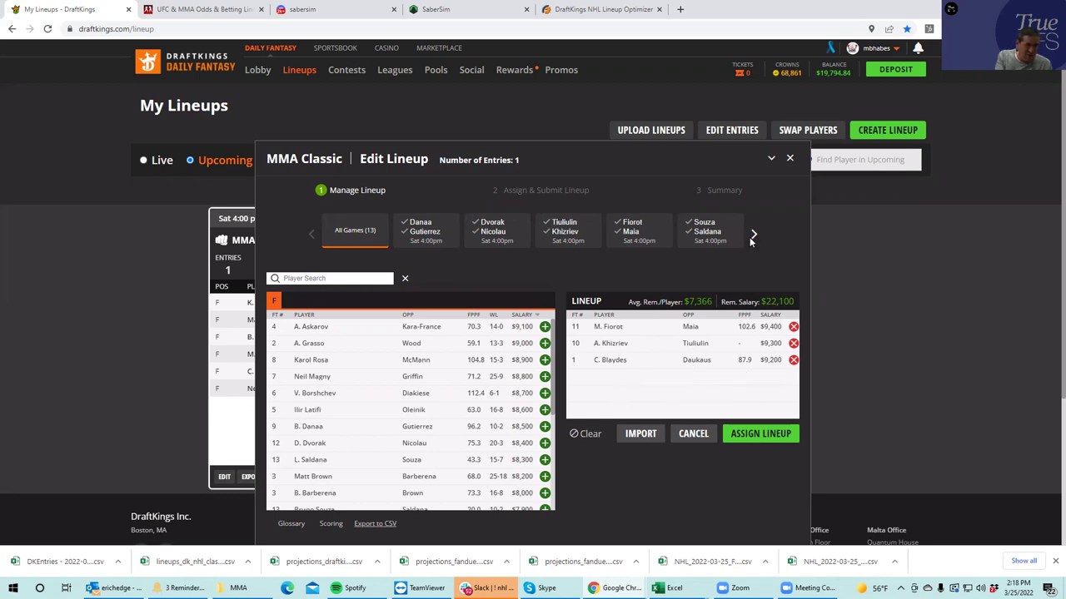
pyautogui.click(790, 159)
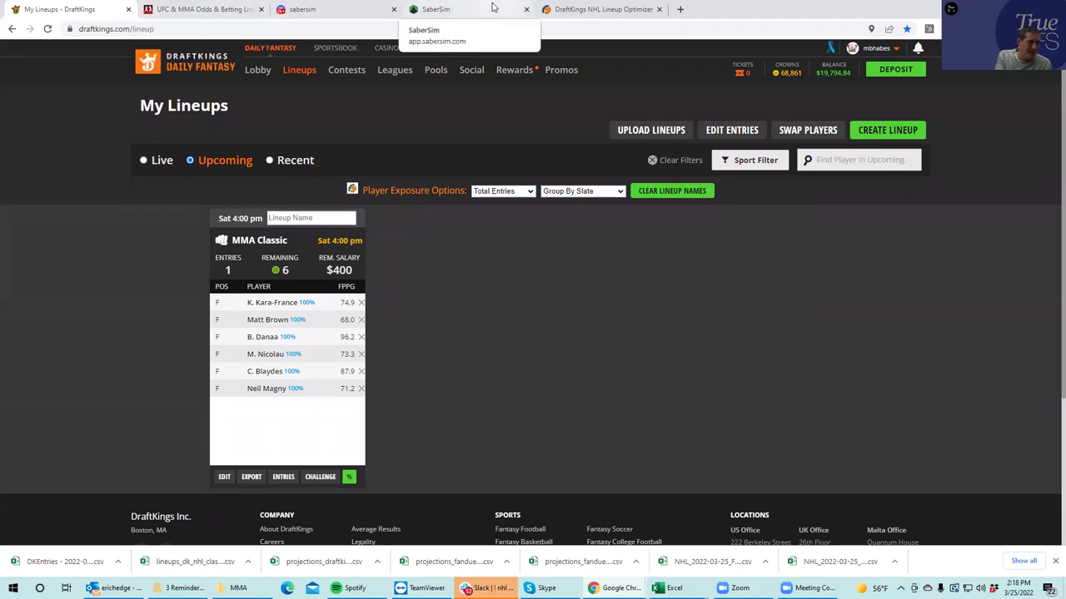
# - Return to the fight odds page, review the Maia–Fiorot prop odds and collapse them
pyautogui.click(206, 10)
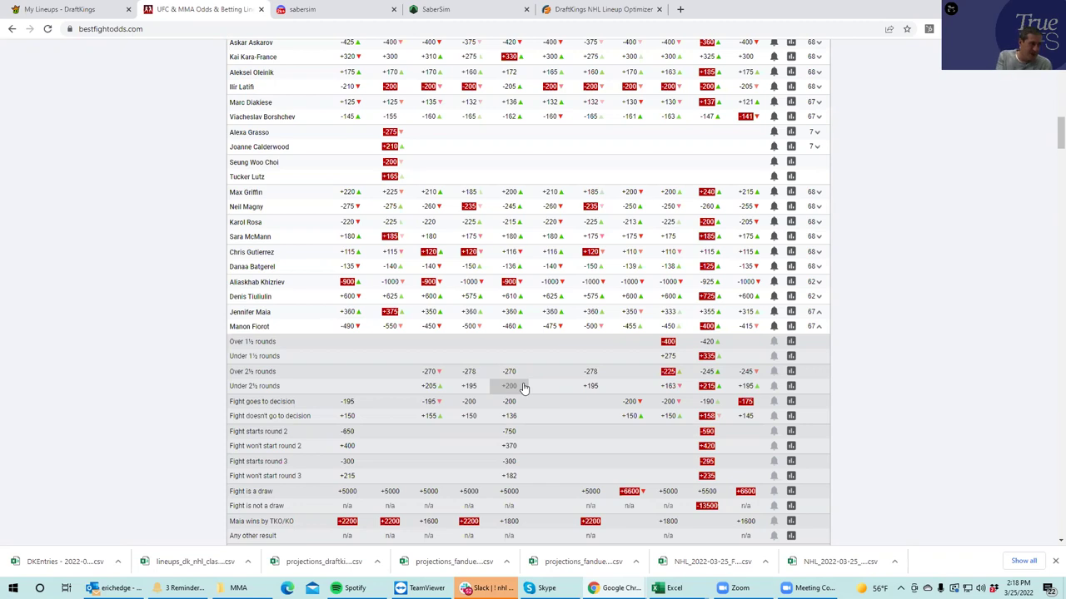
pyautogui.click(818, 327)
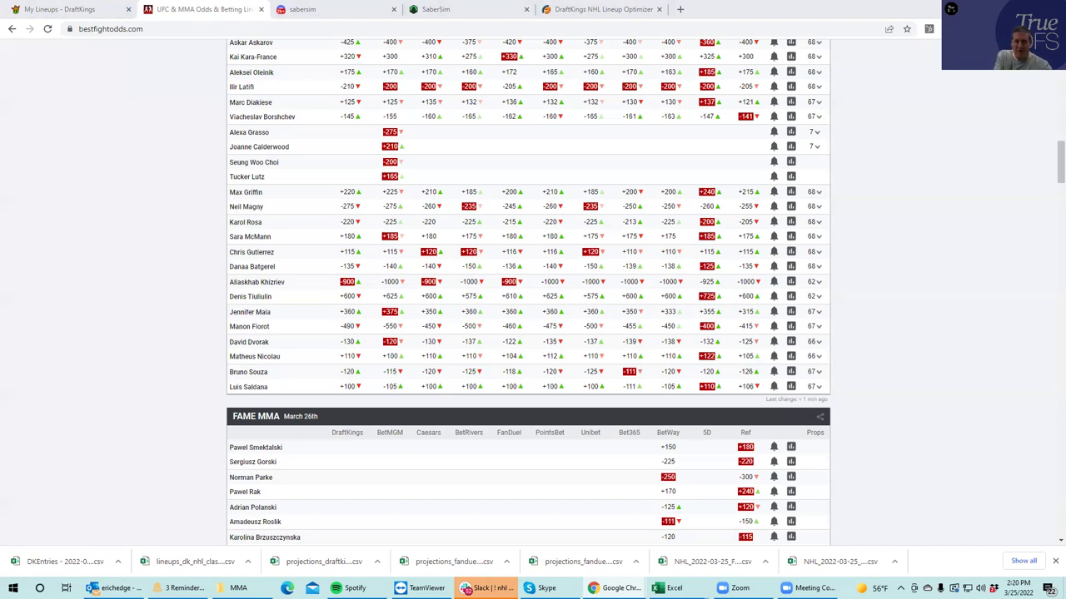
# - Open the MMA Classic lineup for editing on DraftKings, search the players for "fio" and review Manon Fiorot's fight log
pyautogui.click(67, 10)
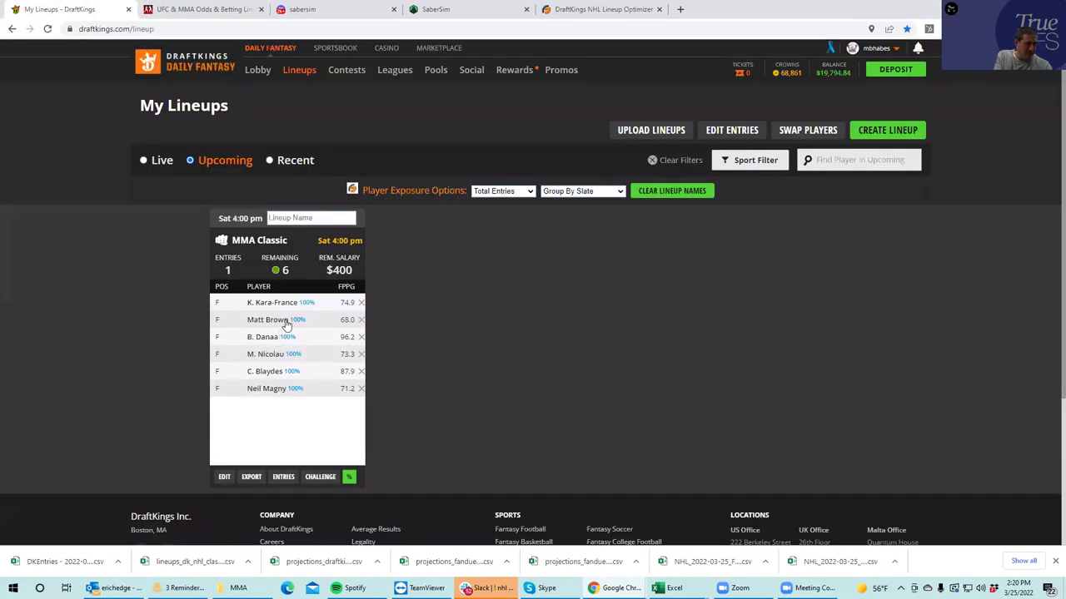
pyautogui.click(225, 476)
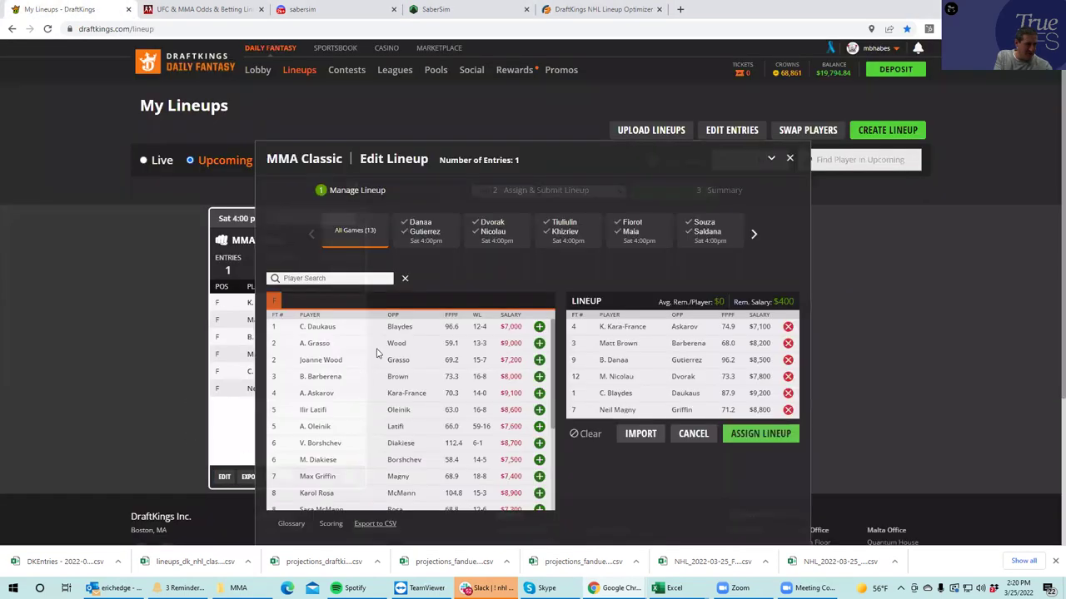
pyautogui.click(317, 278)
pyautogui.write('fio')
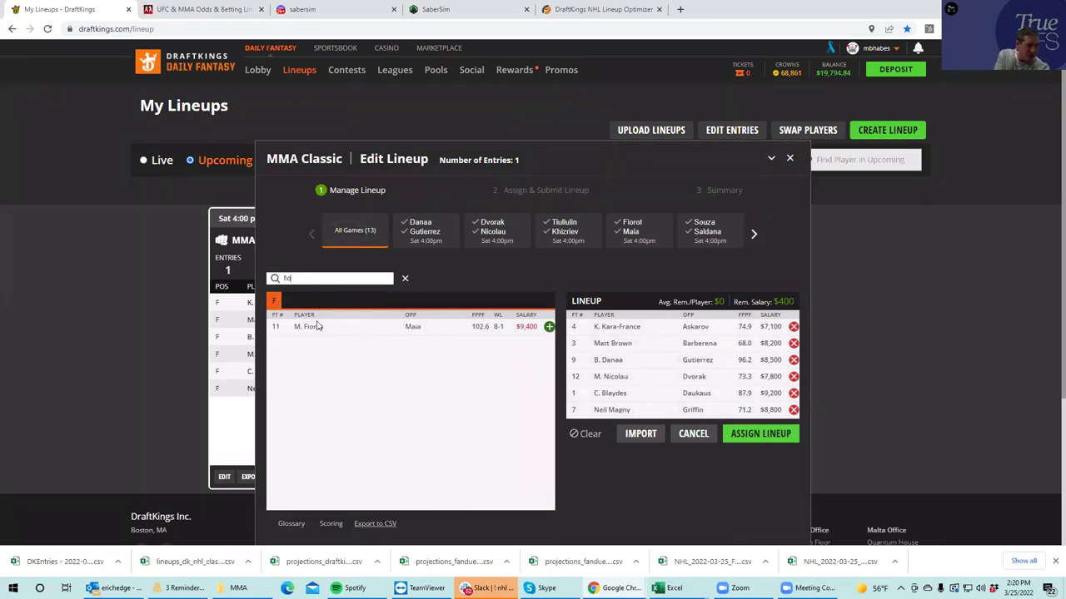
pyautogui.click(310, 326)
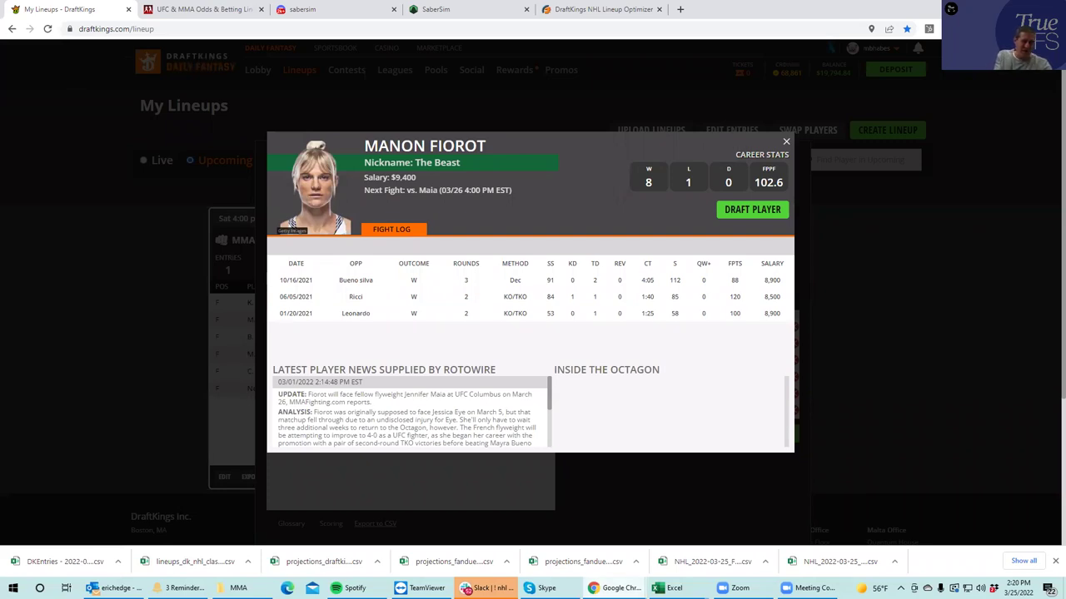
pyautogui.click(786, 142)
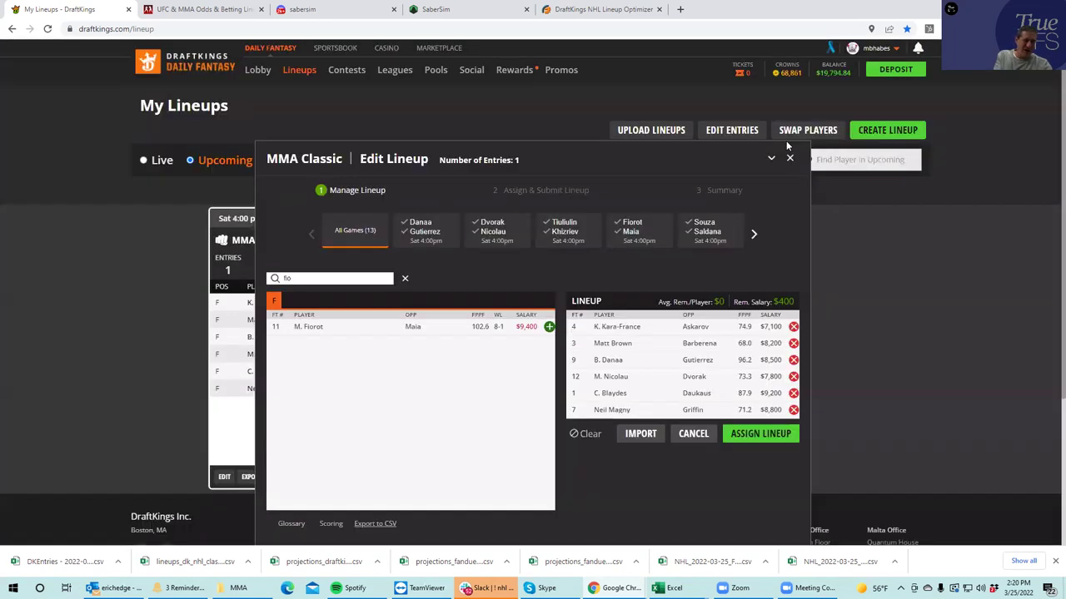
# - Check the moneylines on the fight odds page, review Batgerel Danaa's fight log on DraftKings, and close the lineup editor
pyautogui.click(298, 7)
pyautogui.click(194, 10)
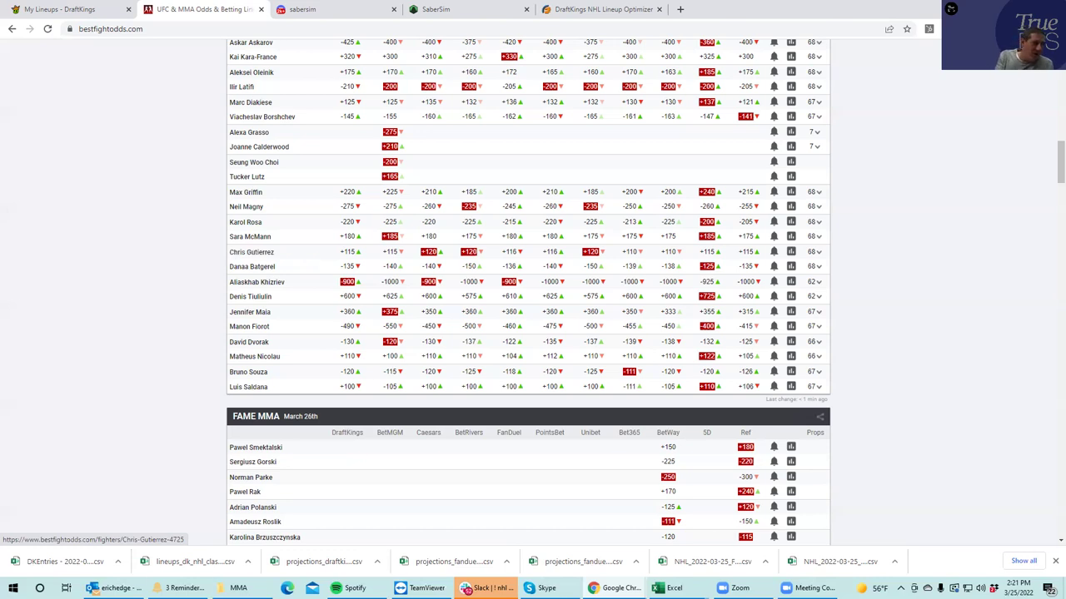
pyautogui.click(25, 9)
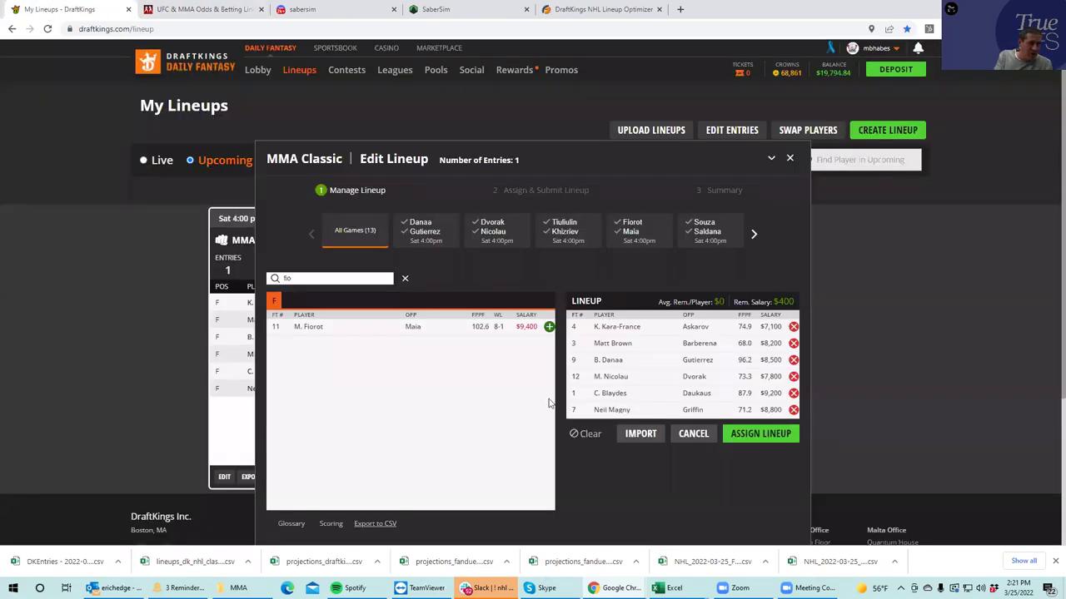
pyautogui.click(609, 362)
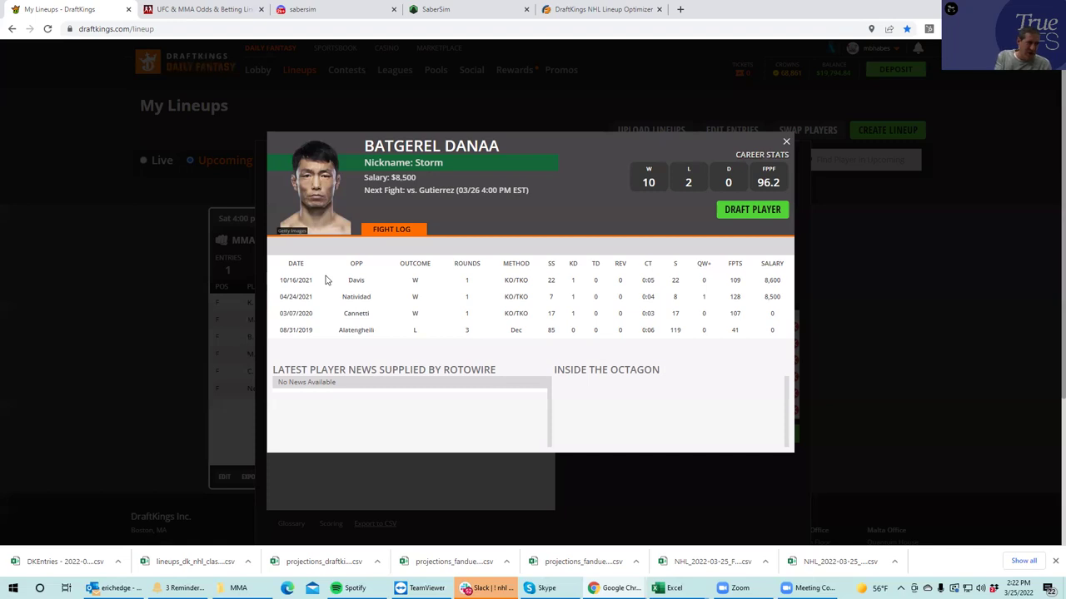
pyautogui.click(789, 140)
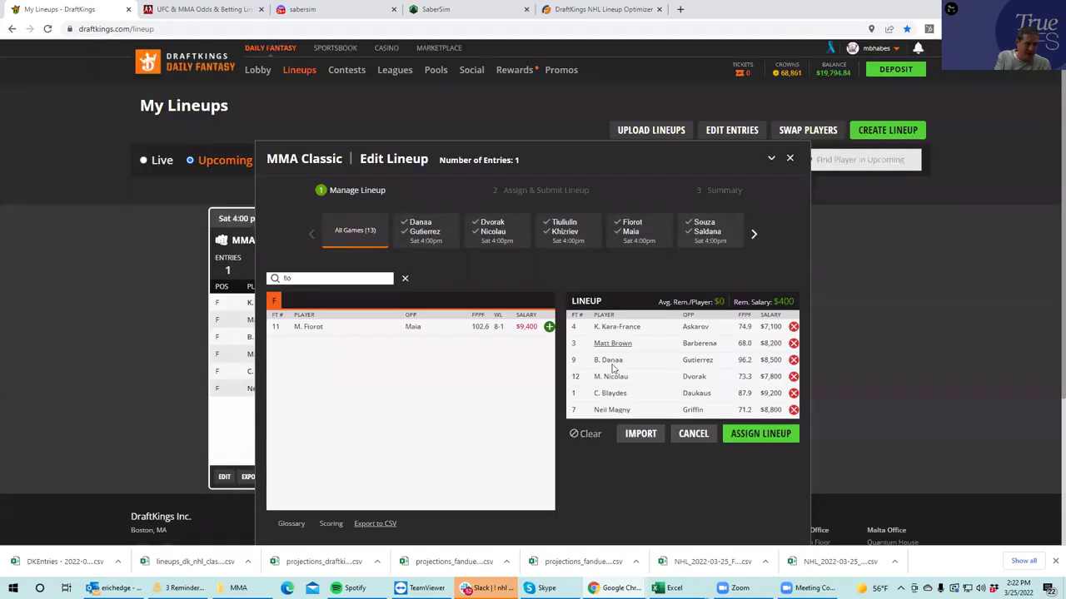
pyautogui.click(789, 159)
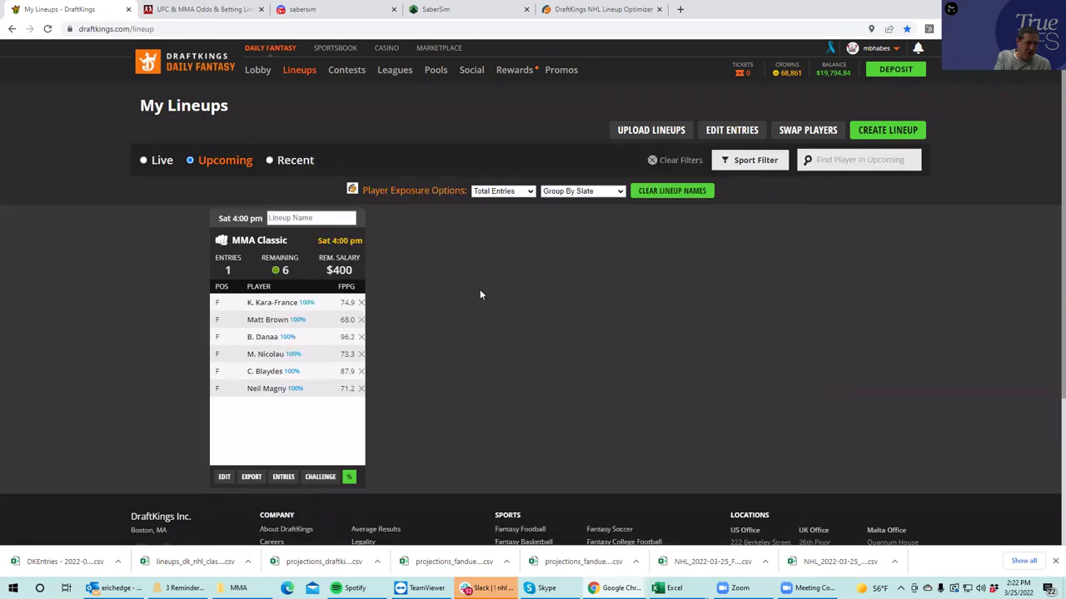
# - Reopen the MMA Classic lineup for editing, filter the player list to Gutierrez and review Chris Gutierrez's fight log
pyautogui.click(224, 477)
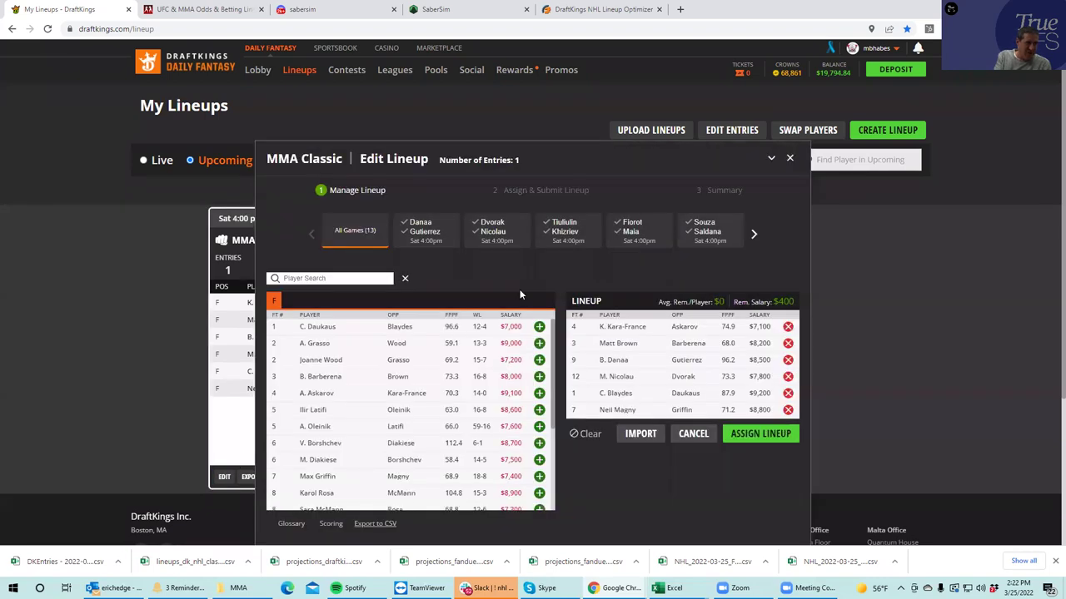
pyautogui.click(423, 231)
pyautogui.click(311, 331)
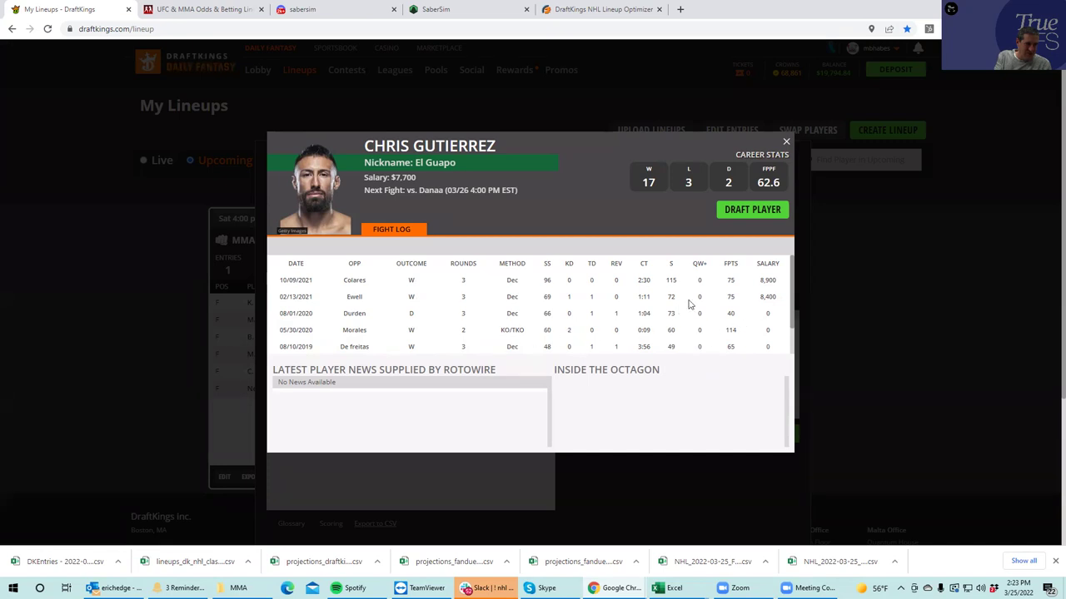
pyautogui.click(785, 142)
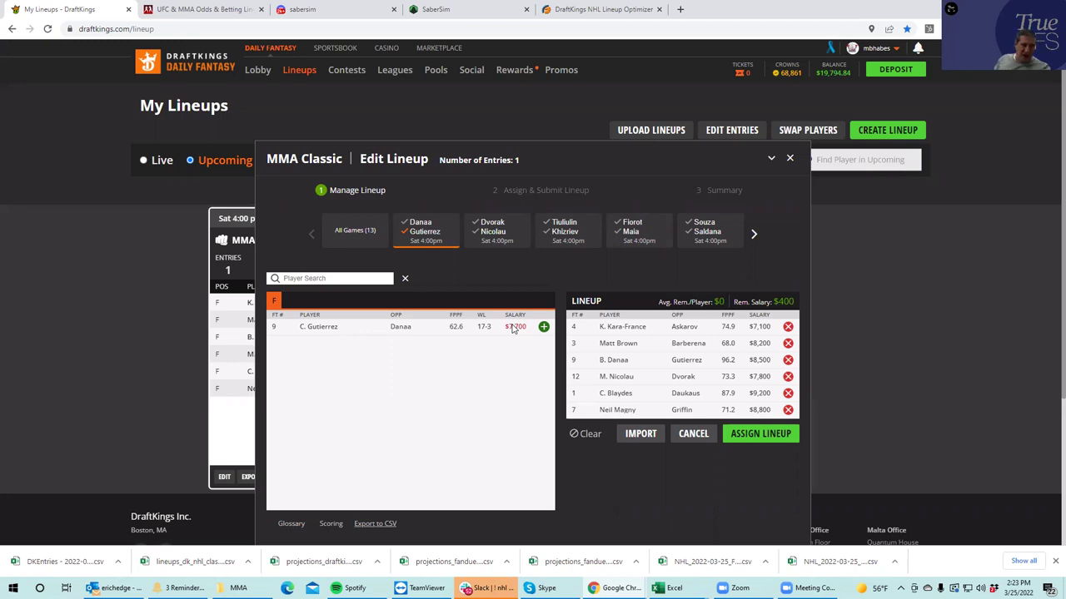
# - Empty the lineup, filter the player list to Danaa to check his salary, and restore the list to all games
pyautogui.click(591, 436)
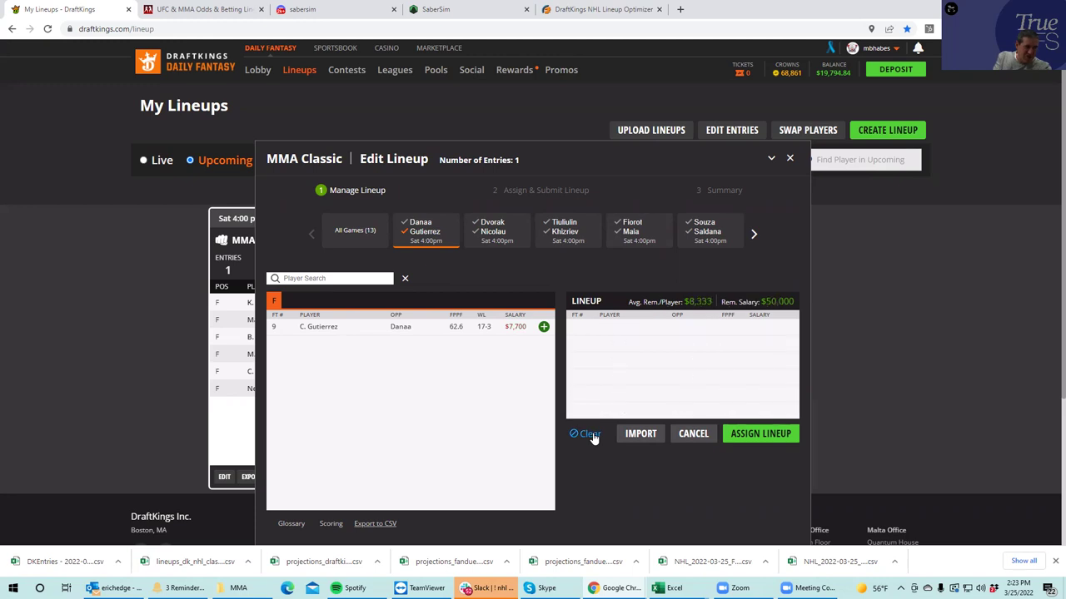
pyautogui.click(419, 231)
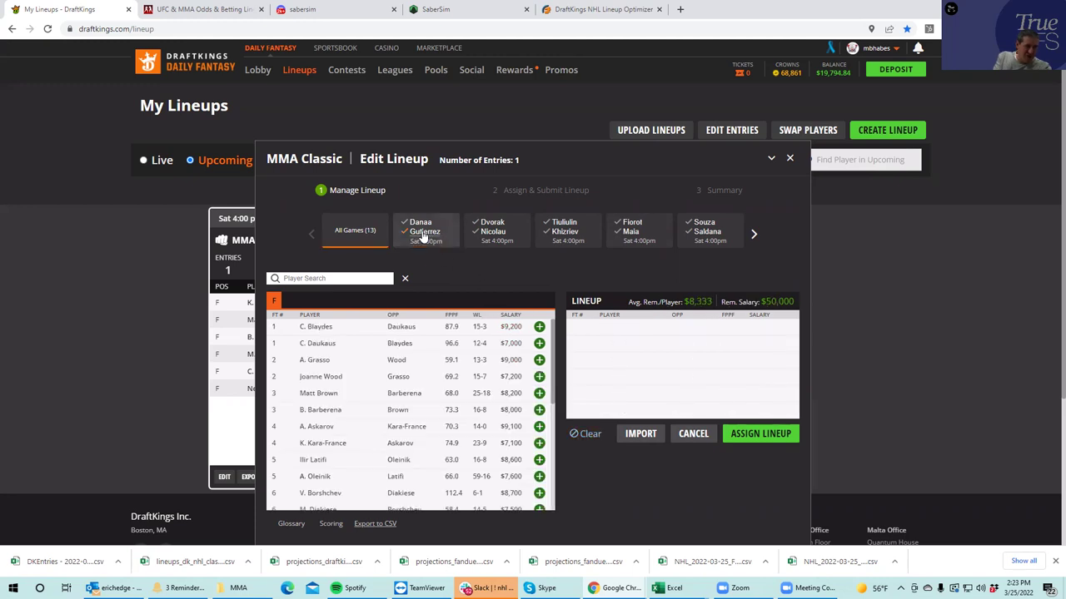
pyautogui.click(418, 230)
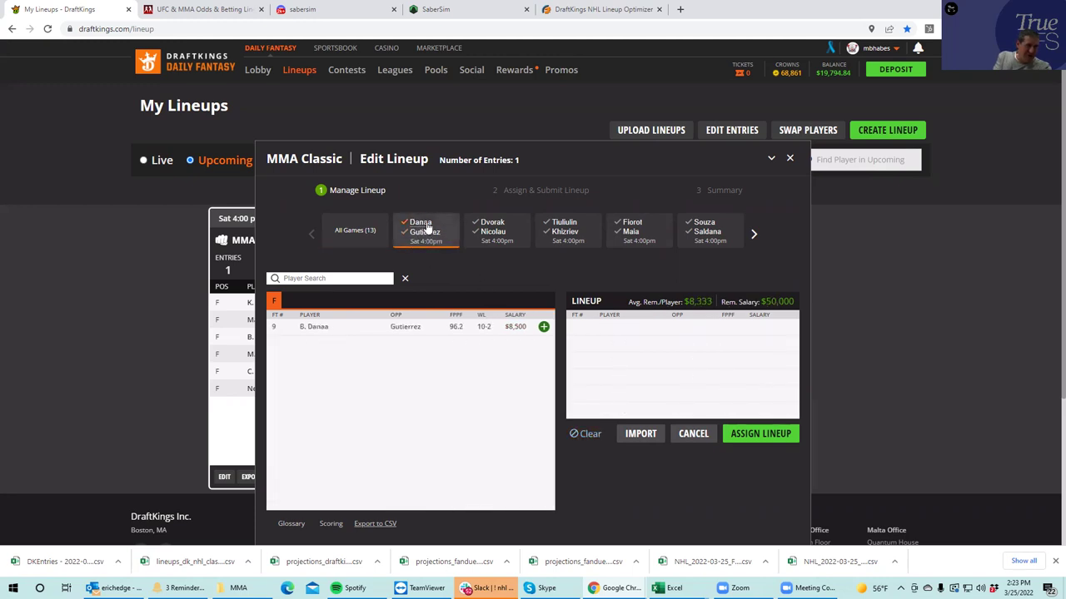
pyautogui.click(435, 233)
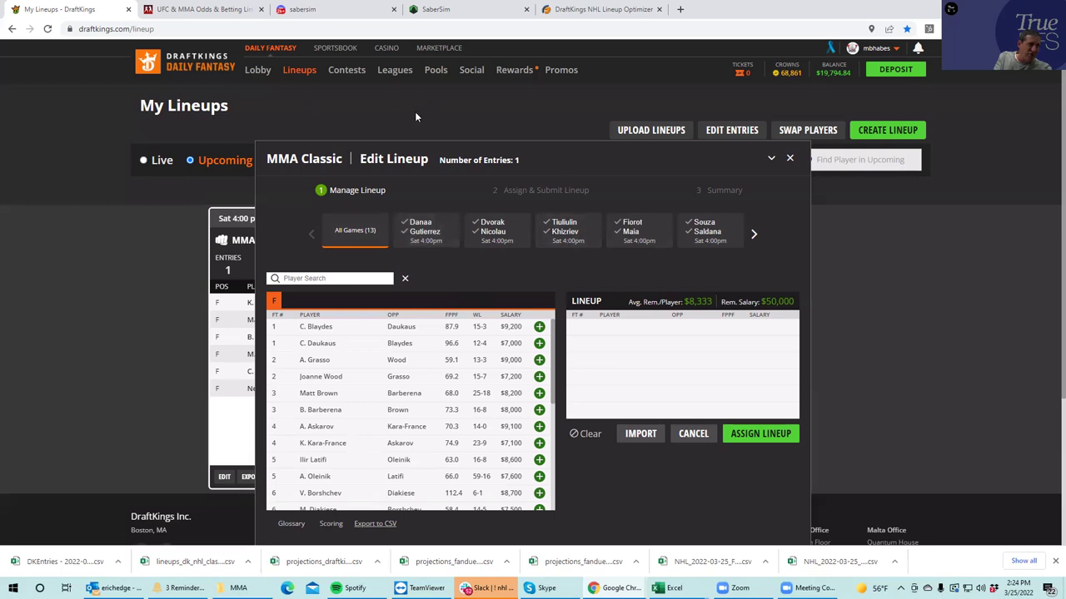
# - Examine the Gutierrez–Batgerel prop odds on the fight odds page, collapse them and expand the Karol Rosa–Sara McMann props
pyautogui.click(183, 10)
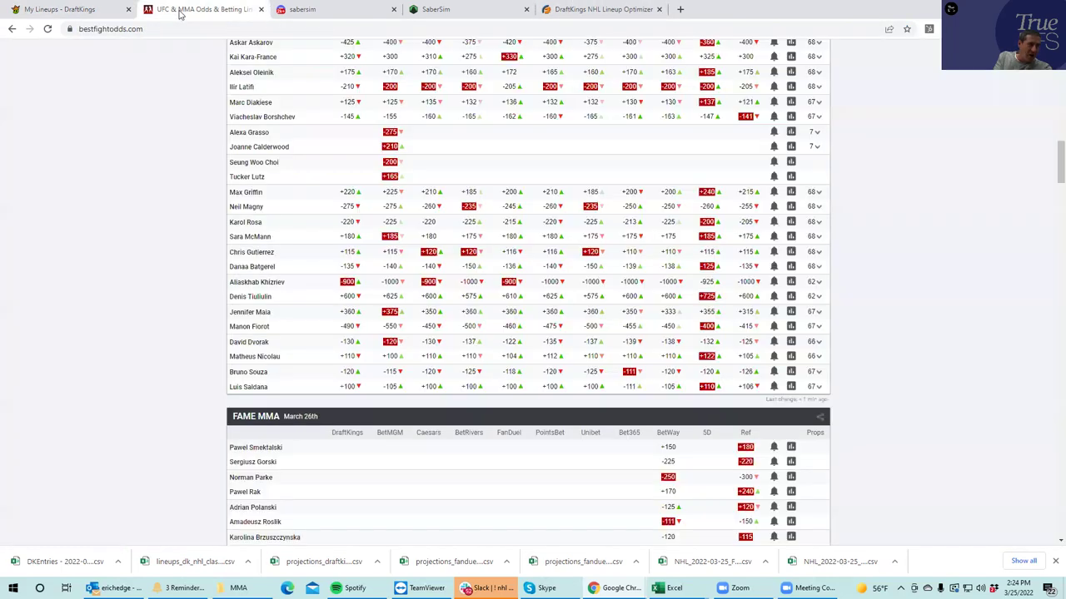
pyautogui.click(817, 268)
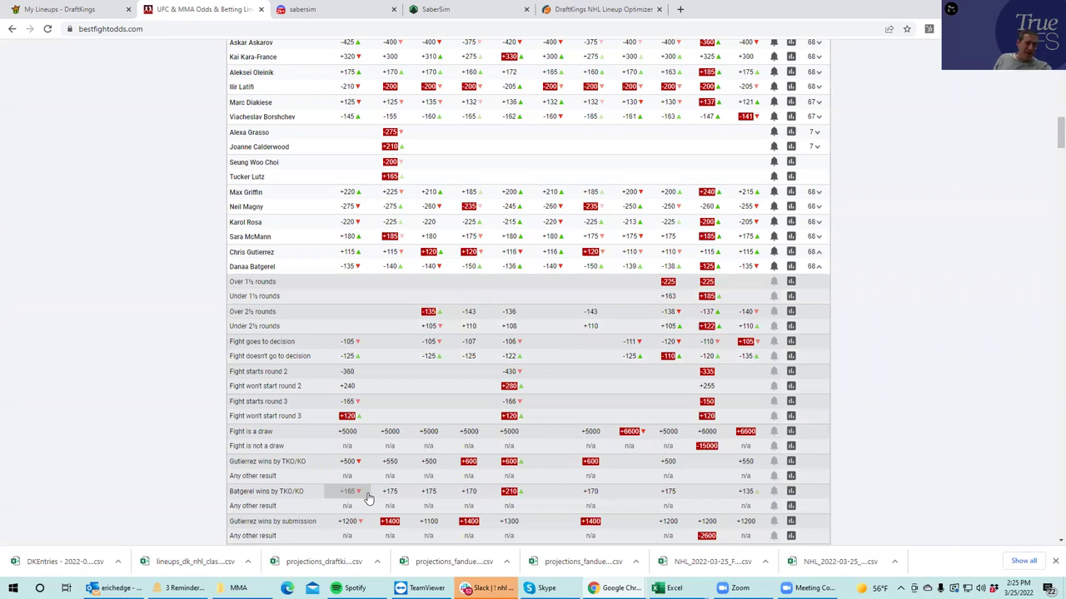
pyautogui.click(819, 269)
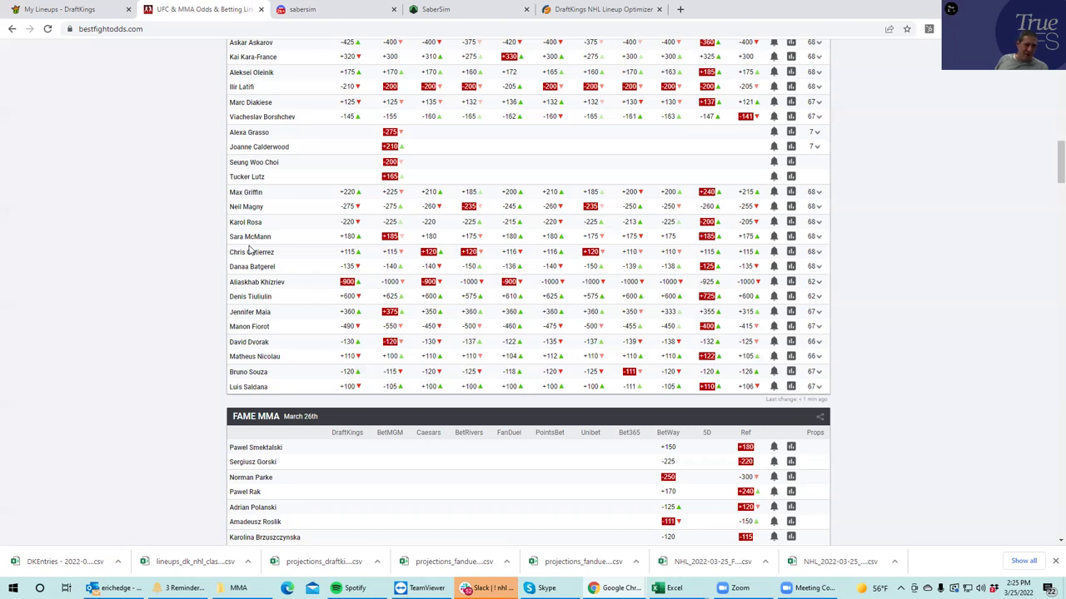
pyautogui.click(816, 237)
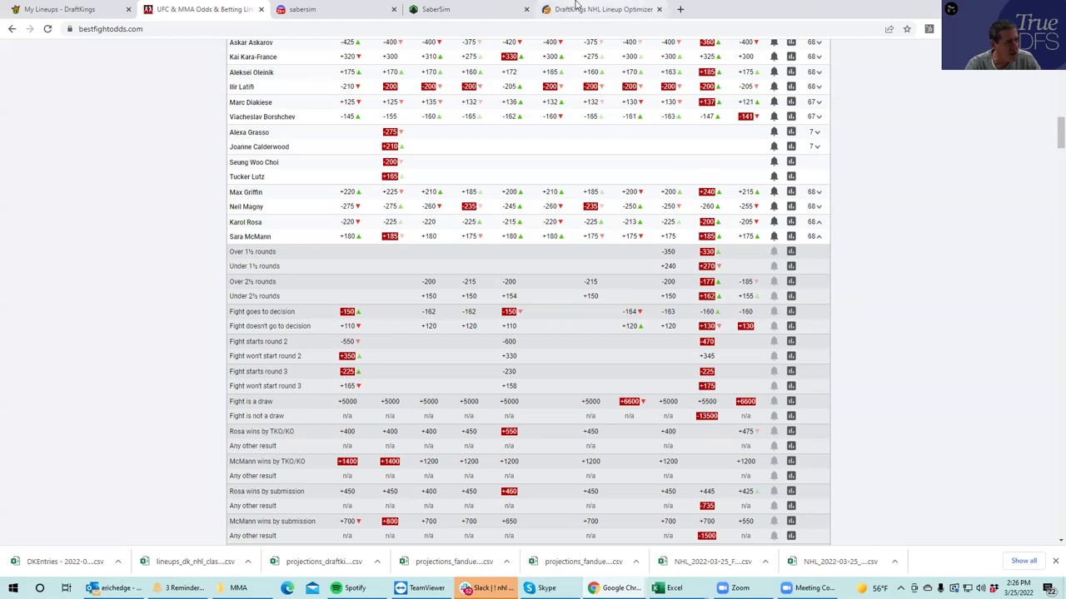
# - Switch to the DraftKings lineup editor, search the players for "rose" and clear the search
pyautogui.click(83, 10)
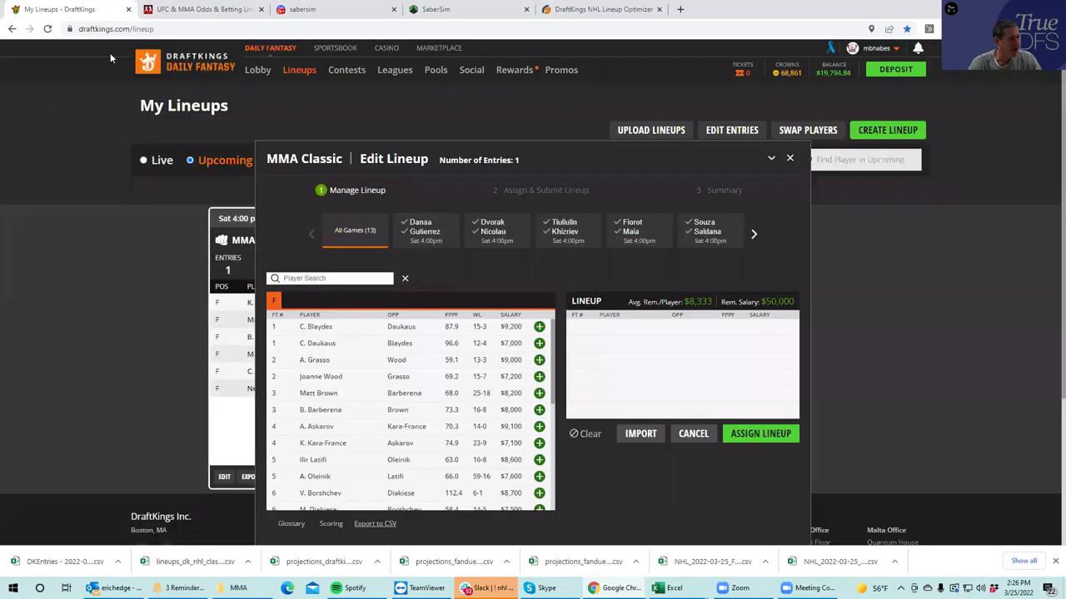
pyautogui.click(319, 279)
pyautogui.write('rose')
pyautogui.press('BackSpace')
pyautogui.press('BackSpace')
pyautogui.press('BackSpace')
pyautogui.press('BackSpace')
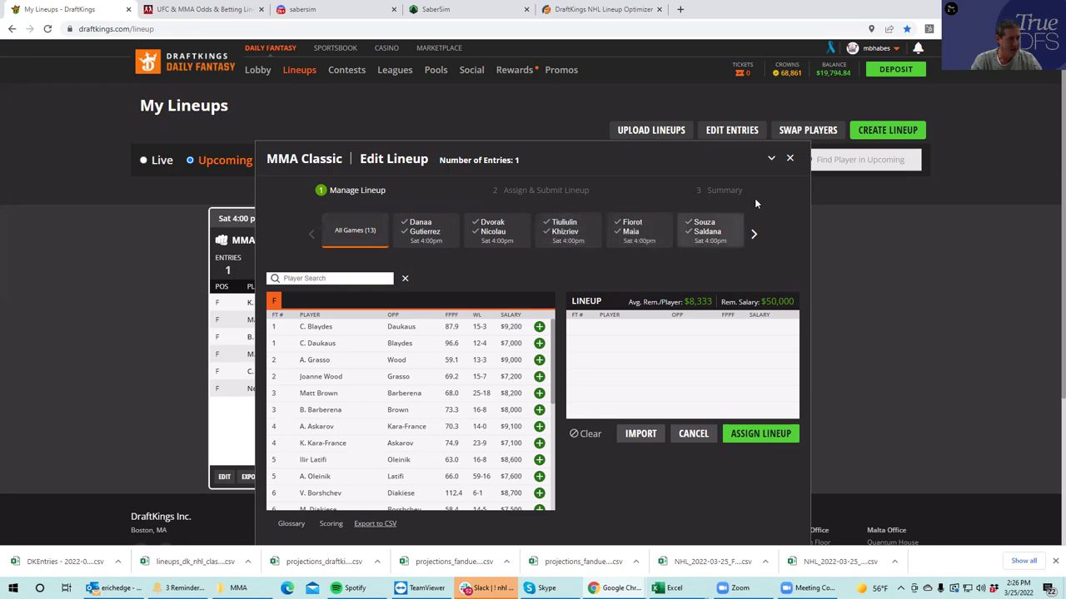
# - Reopen the MMA Classic lineup for editing, search the players for "mcm" and review Sara McMann's fight log
pyautogui.click(790, 158)
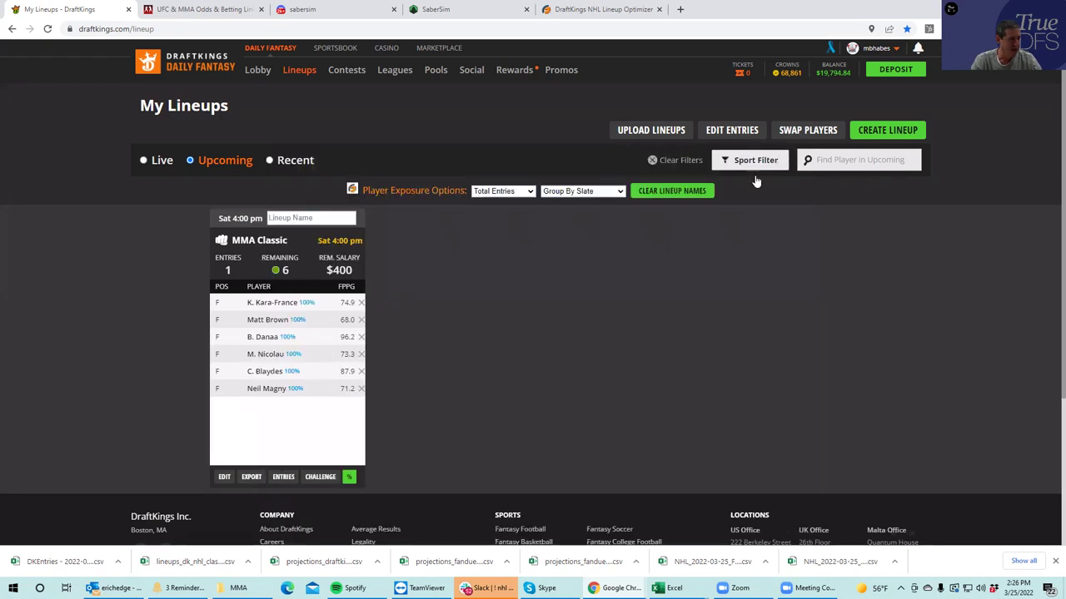
pyautogui.click(224, 476)
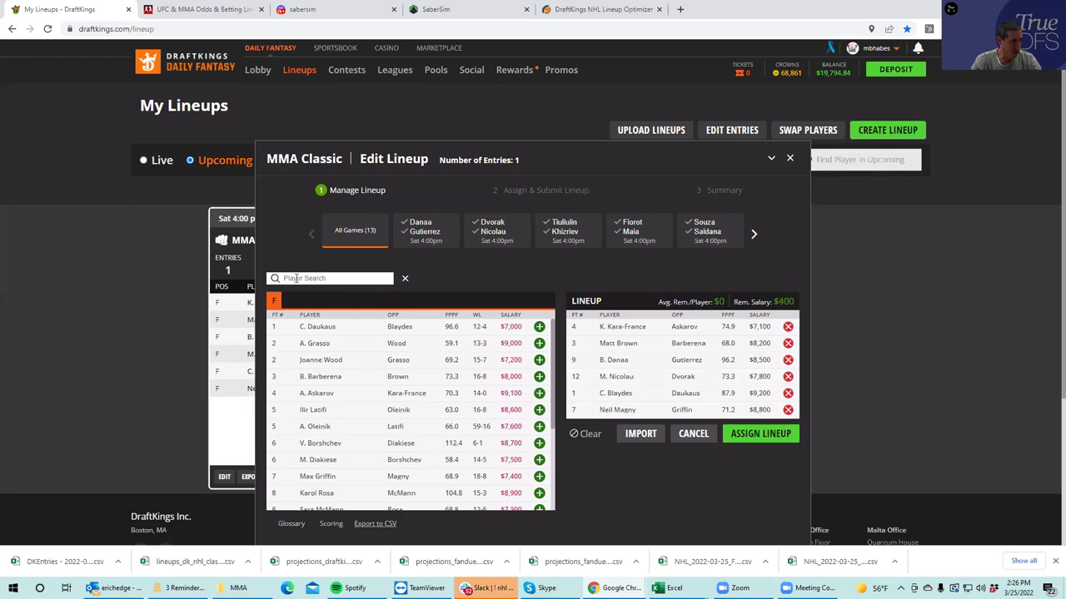
pyautogui.write('mcm')
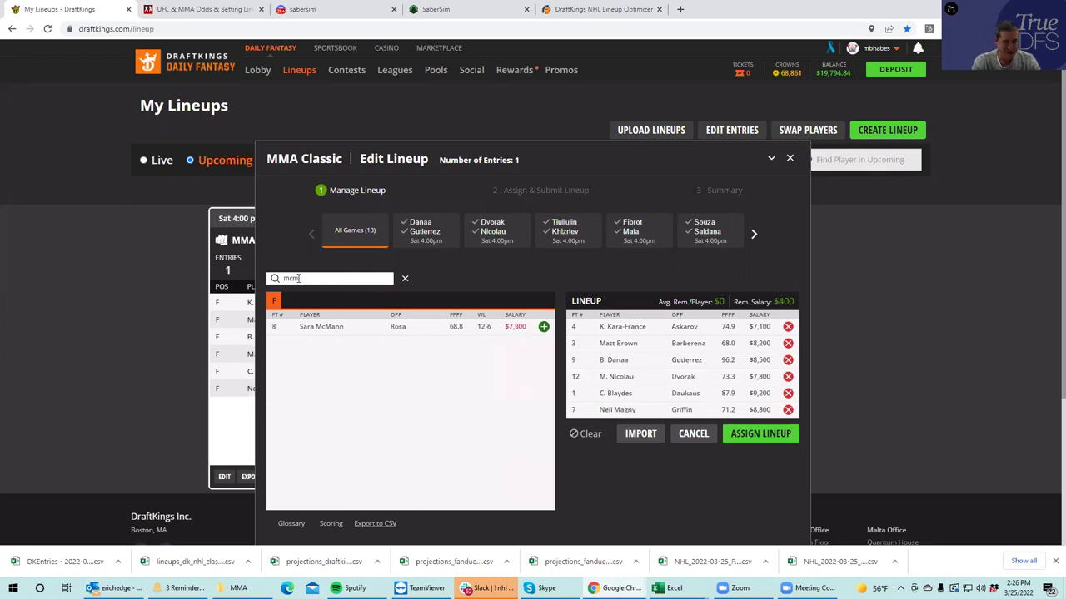
pyautogui.click(338, 328)
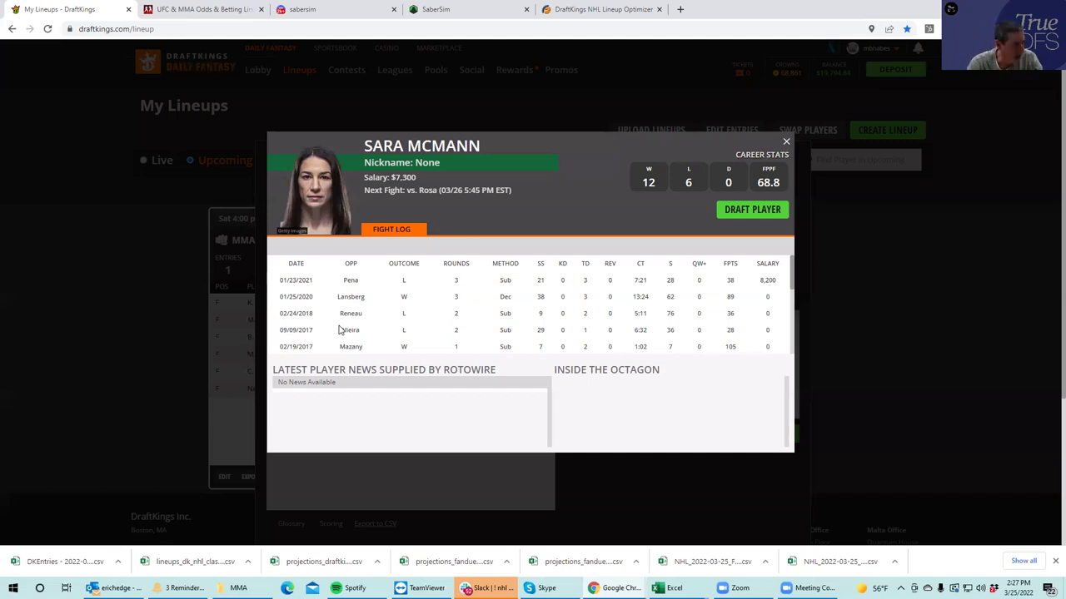
pyautogui.click(785, 140)
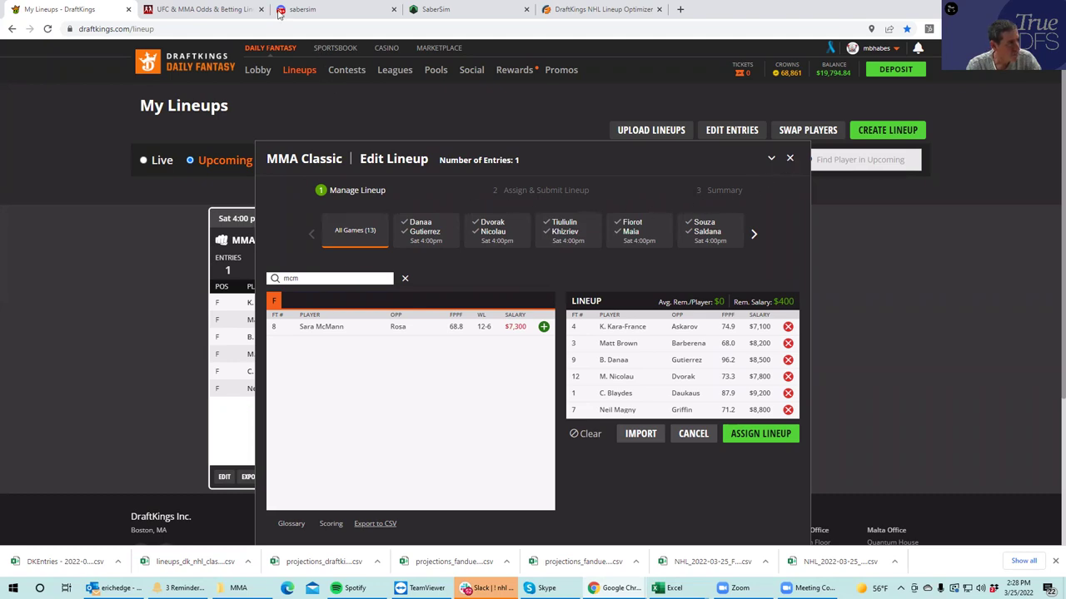
# - Switch to the fight odds page, collapse the Rosa–McMann props and examine the Max Griffin–Neil Magny prop odds
pyautogui.click(237, 9)
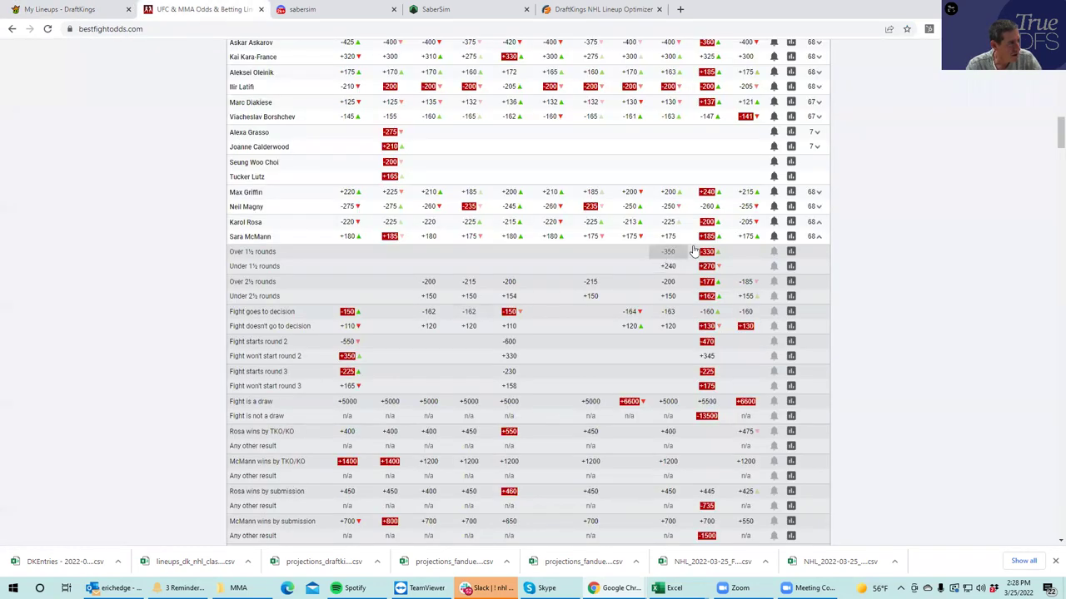
pyautogui.click(817, 236)
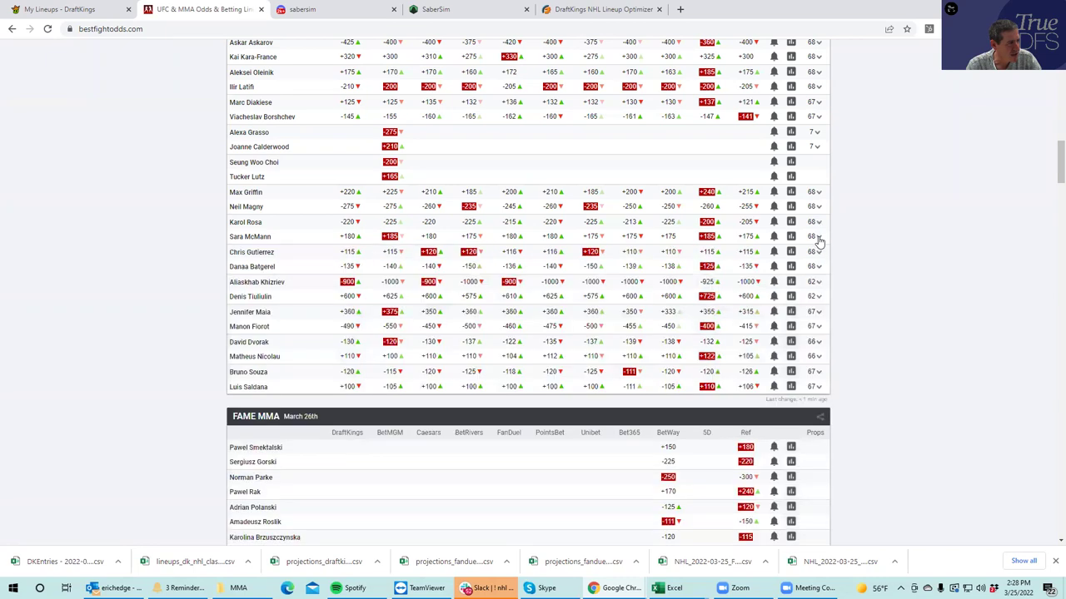
pyautogui.click(815, 200)
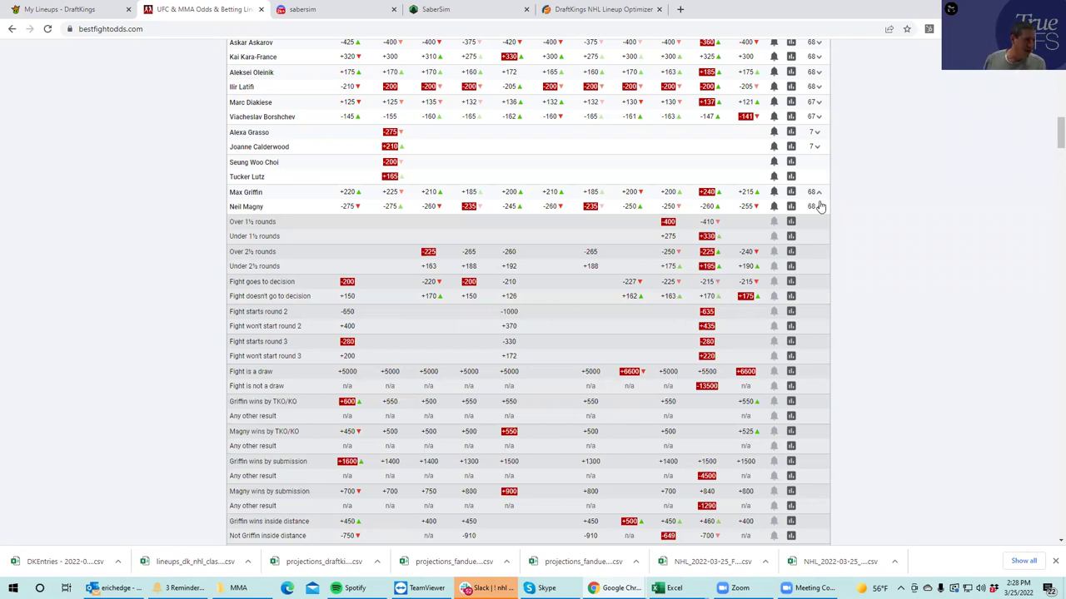
pyautogui.click(820, 206)
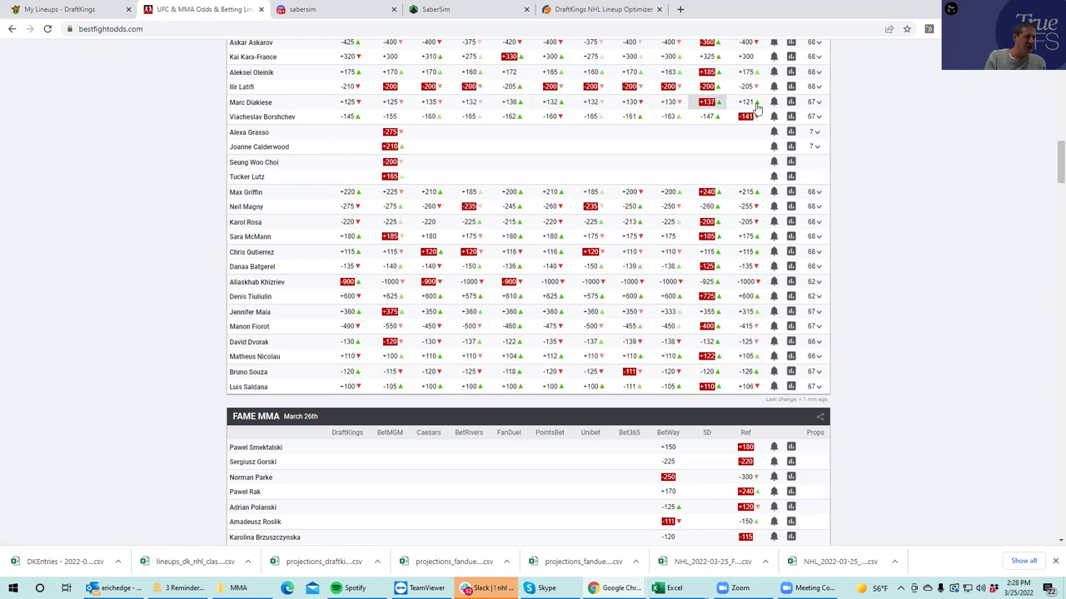
# - Examine the Marc Diakiese–Viacheslav Borshchev prop odds and compare them with the moneylines, leaving the props collapsed
pyautogui.click(817, 118)
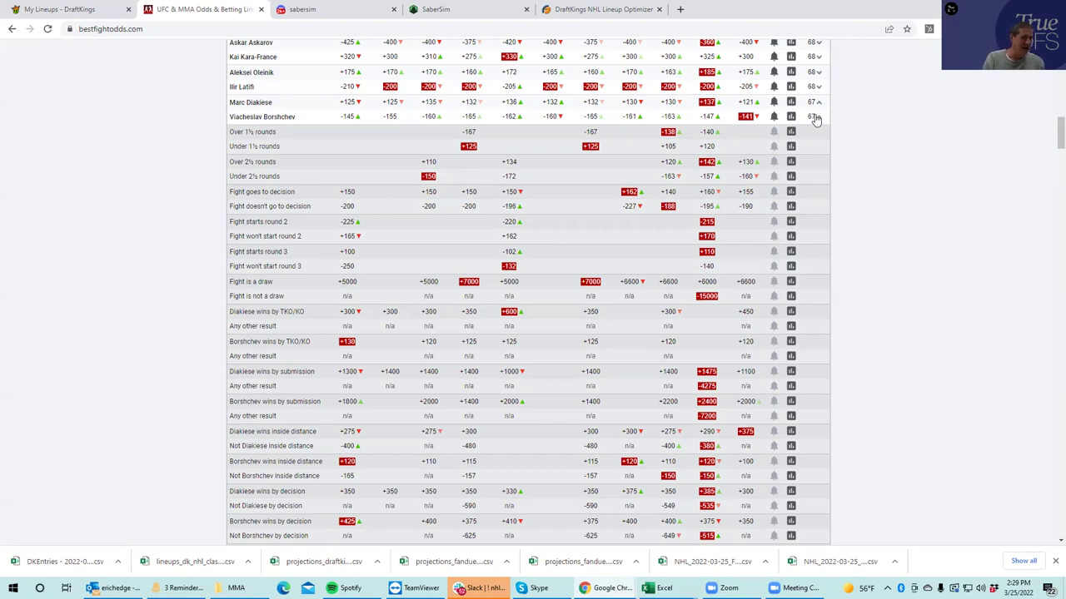
pyautogui.click(816, 118)
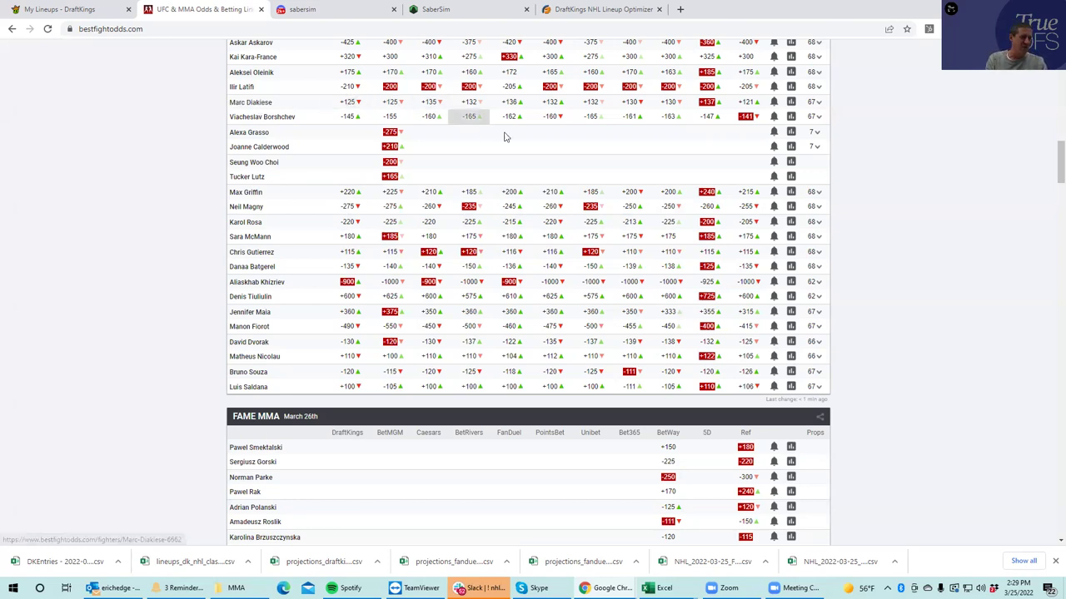
pyautogui.click(819, 118)
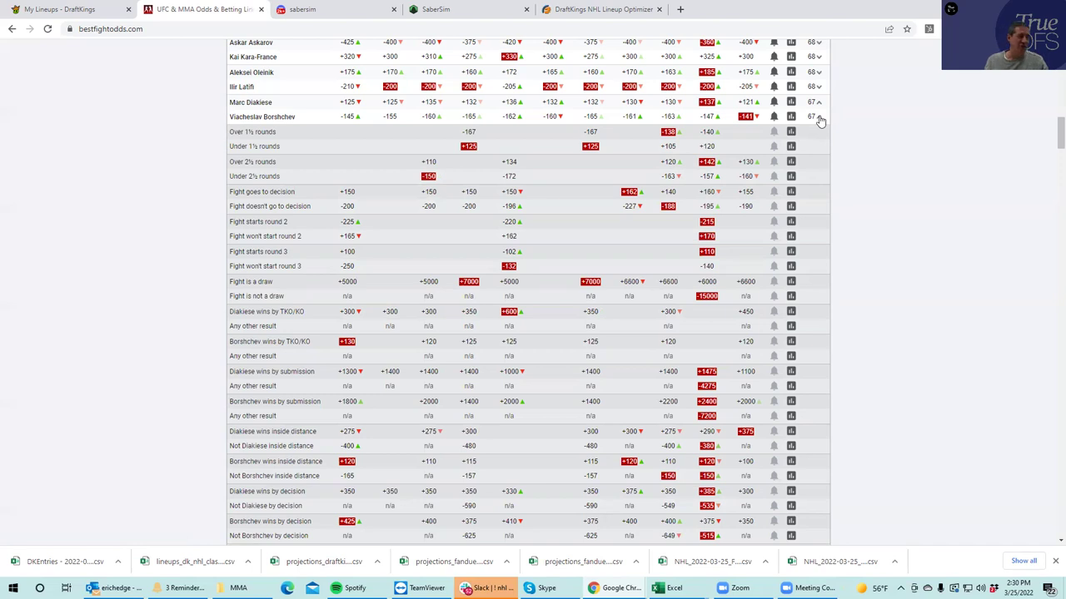
pyautogui.click(817, 118)
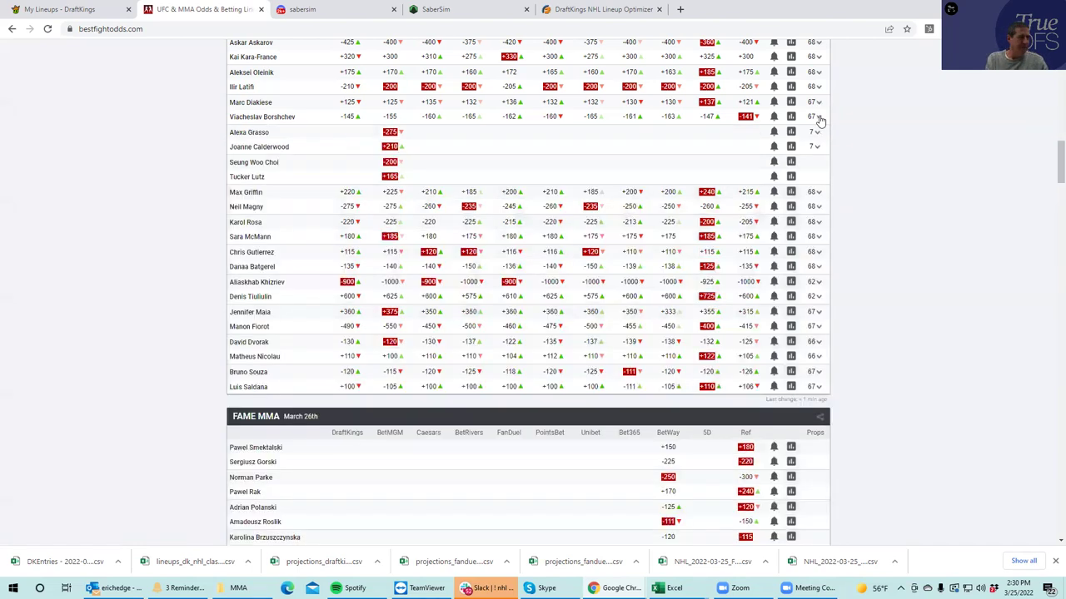
pyautogui.click(817, 117)
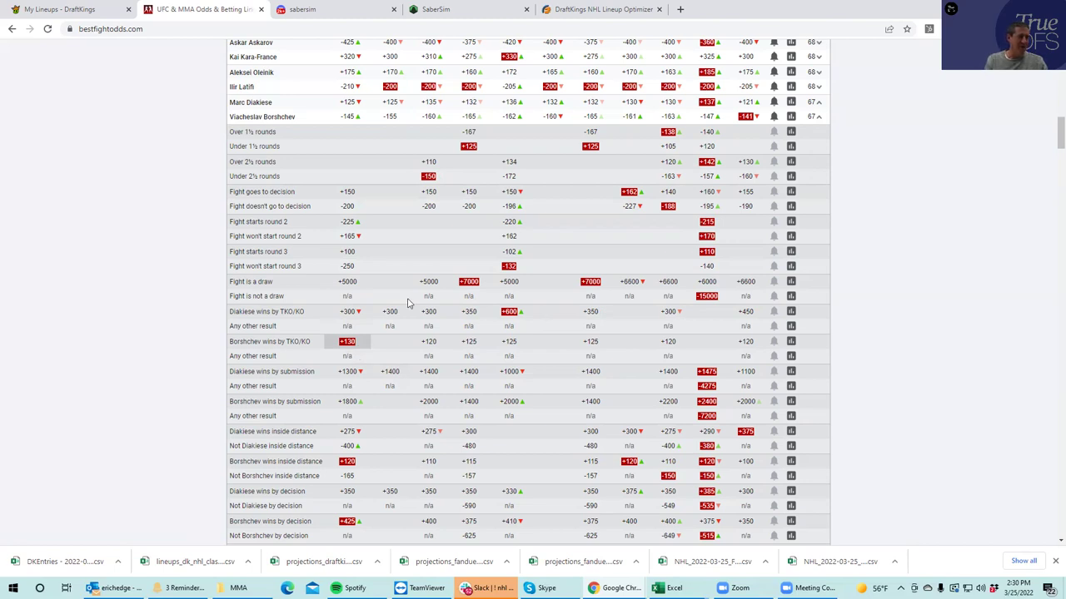
pyautogui.click(820, 118)
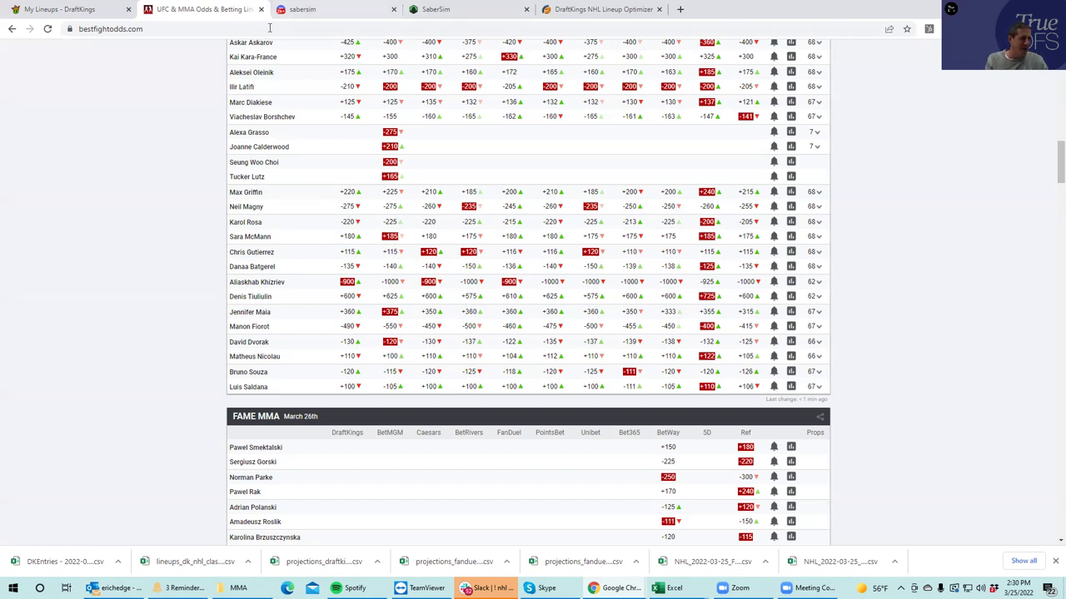
# - Examine the Aleksei Oleinik–Ilir Latifi prop odds, collapse them and expand the Askar Askarov–Kai Kara-France props
pyautogui.click(819, 90)
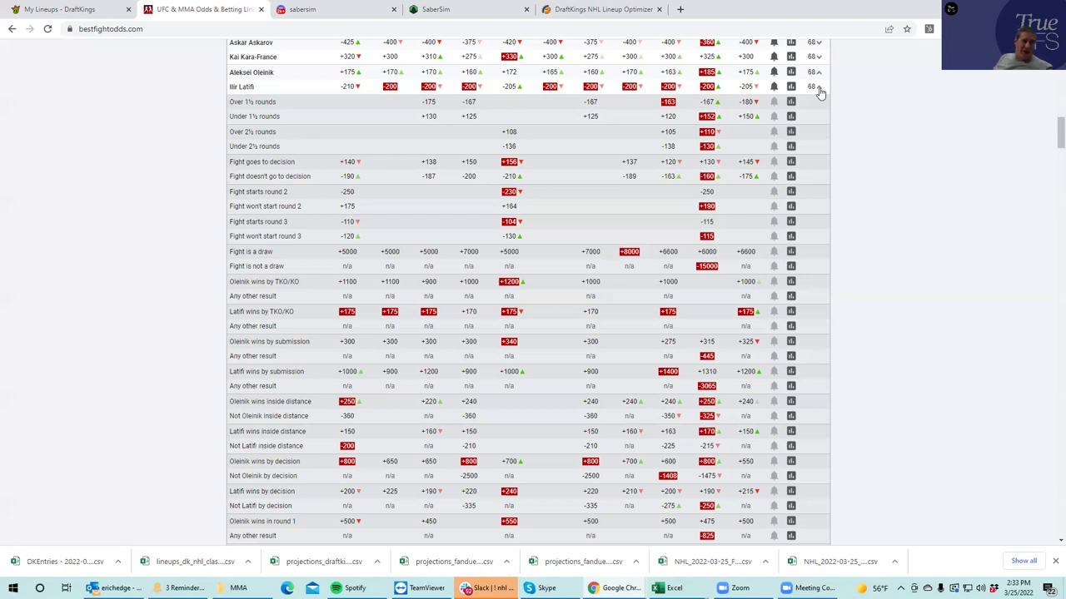
pyautogui.click(820, 93)
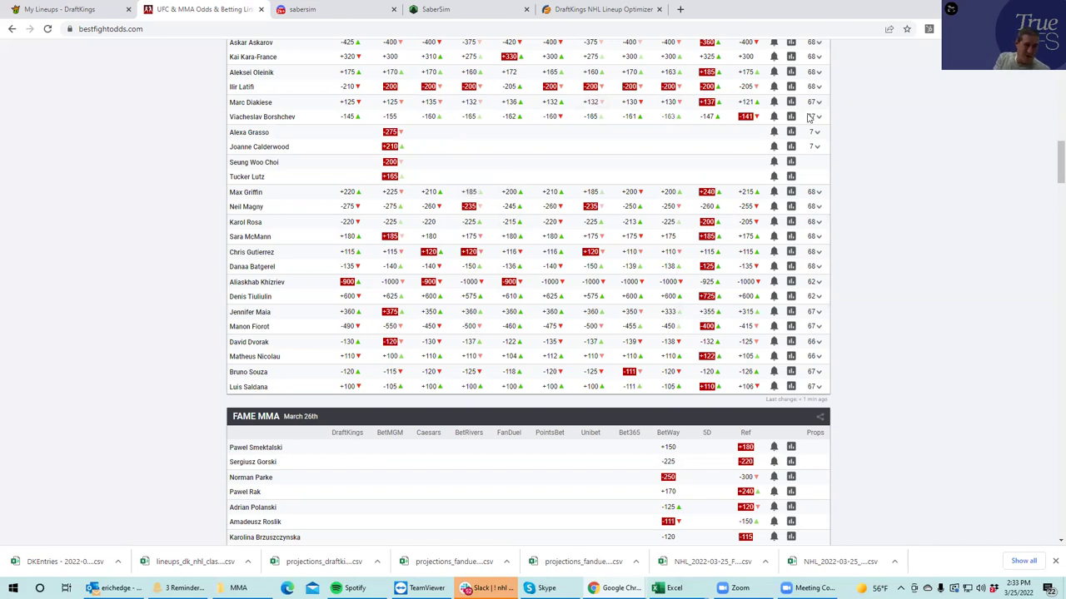
pyautogui.scroll(3, 275, 265)
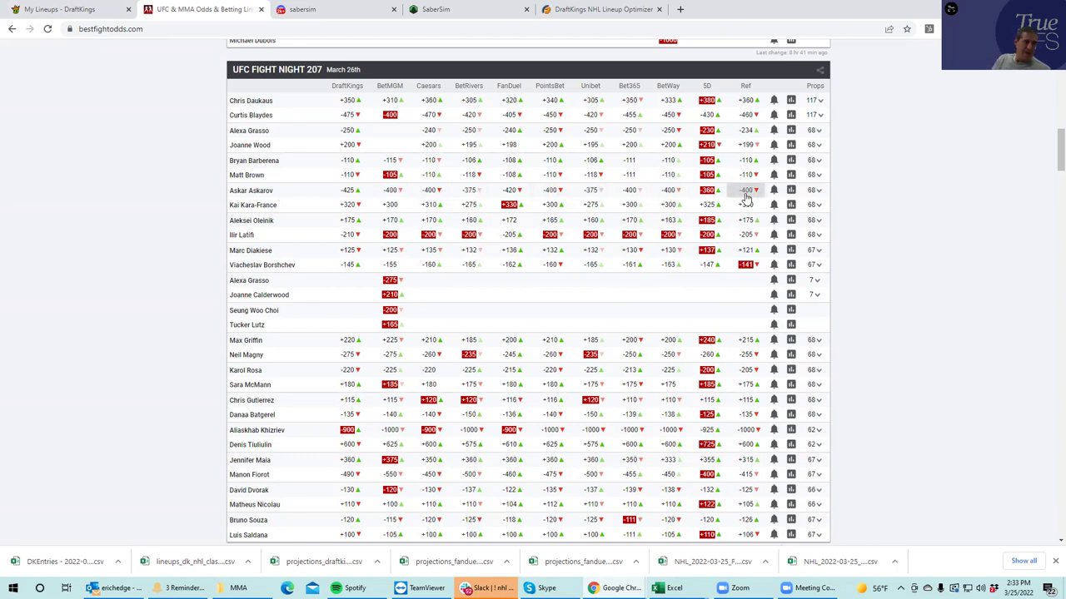
pyautogui.click(821, 192)
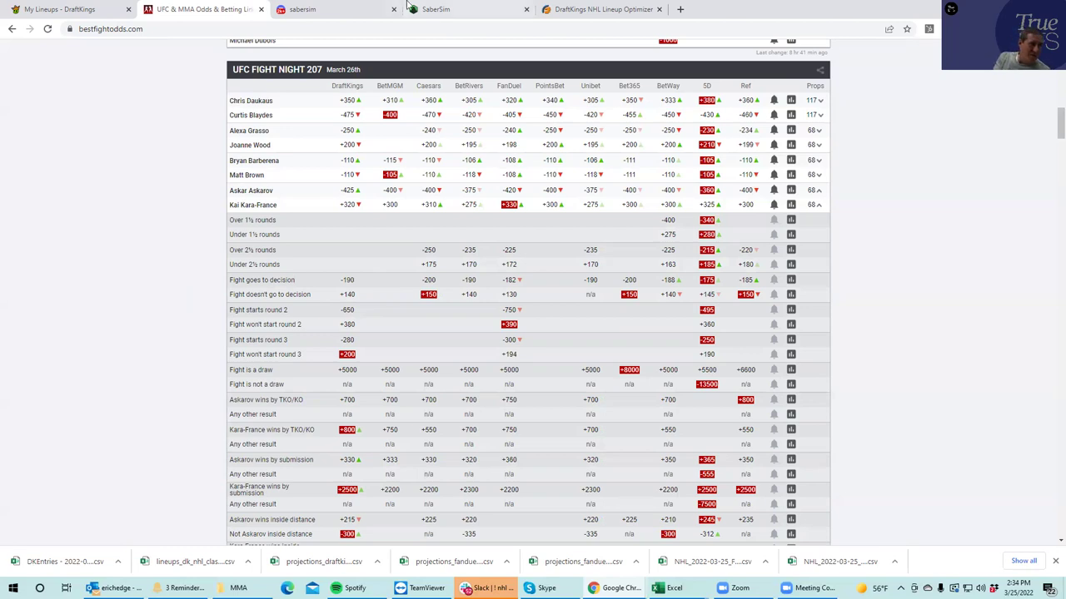
# - Switch to the DraftKings lineup editor, filter the players to Askarov with the search cleared, and review Askar Askarov's fight log
pyautogui.click(95, 8)
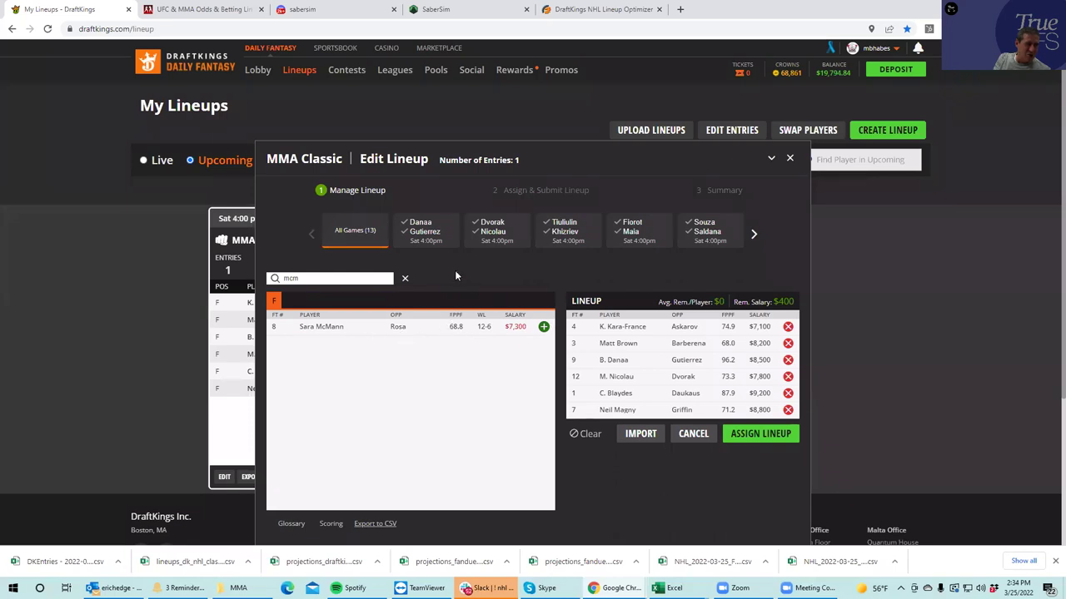
pyautogui.click(753, 236)
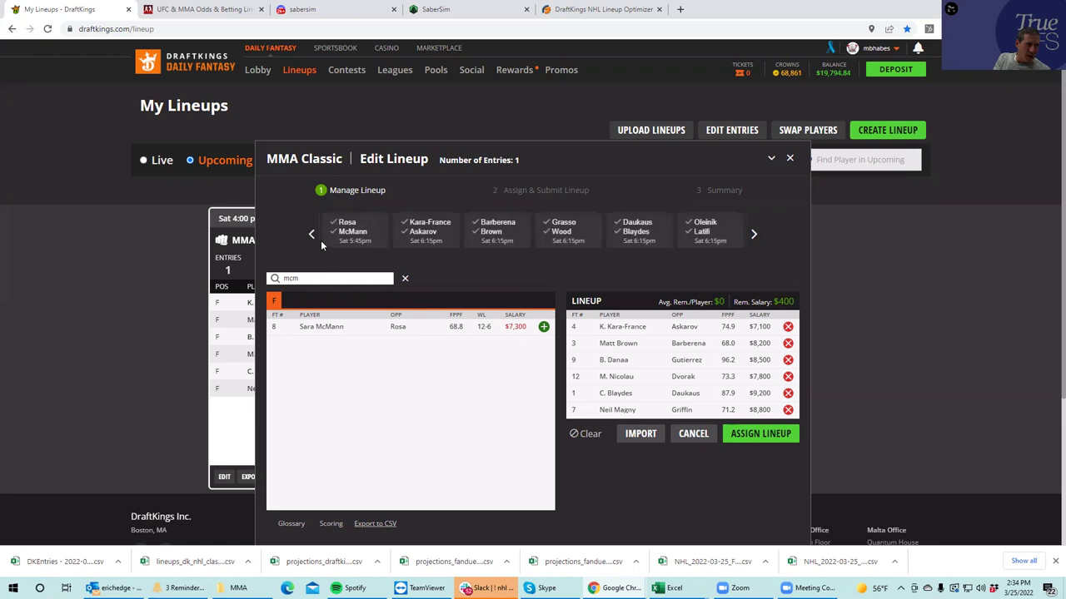
pyautogui.click(421, 236)
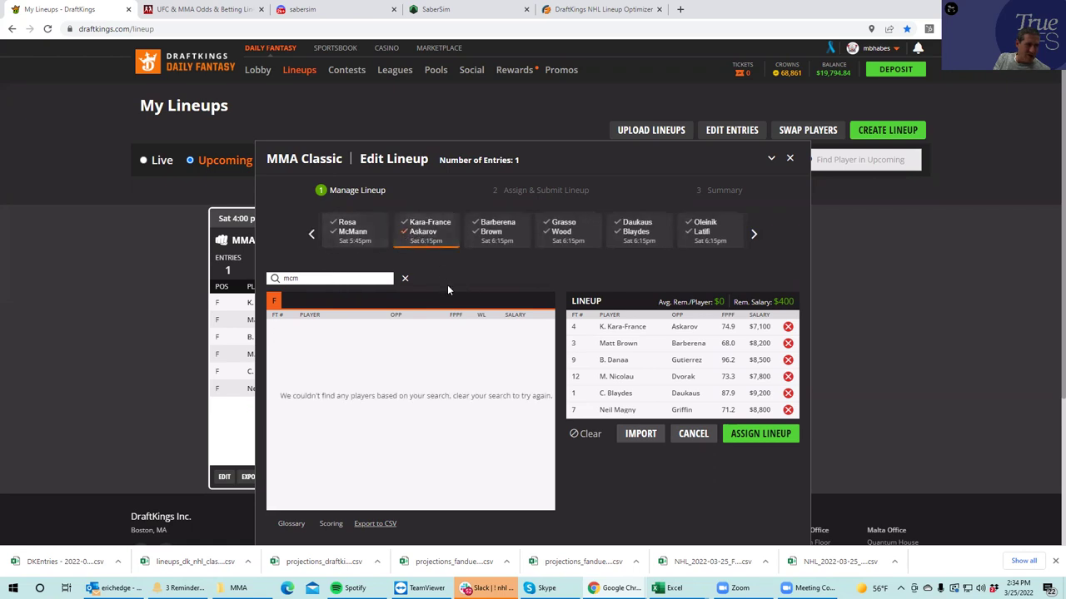
pyautogui.hotkey('ctrl', 'a')
pyautogui.press('BackSpace')
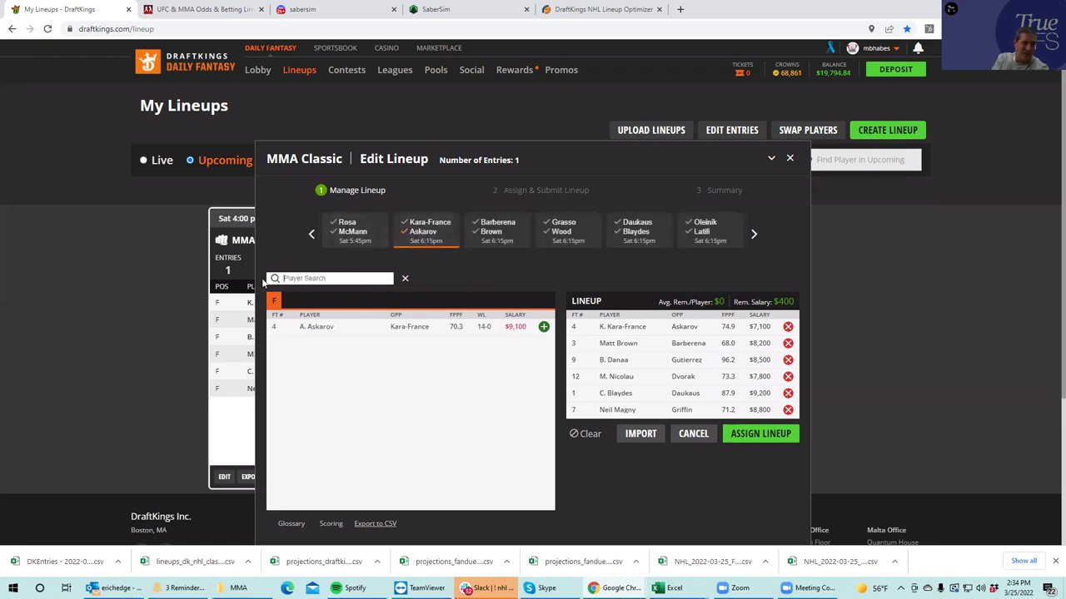
pyautogui.click(310, 327)
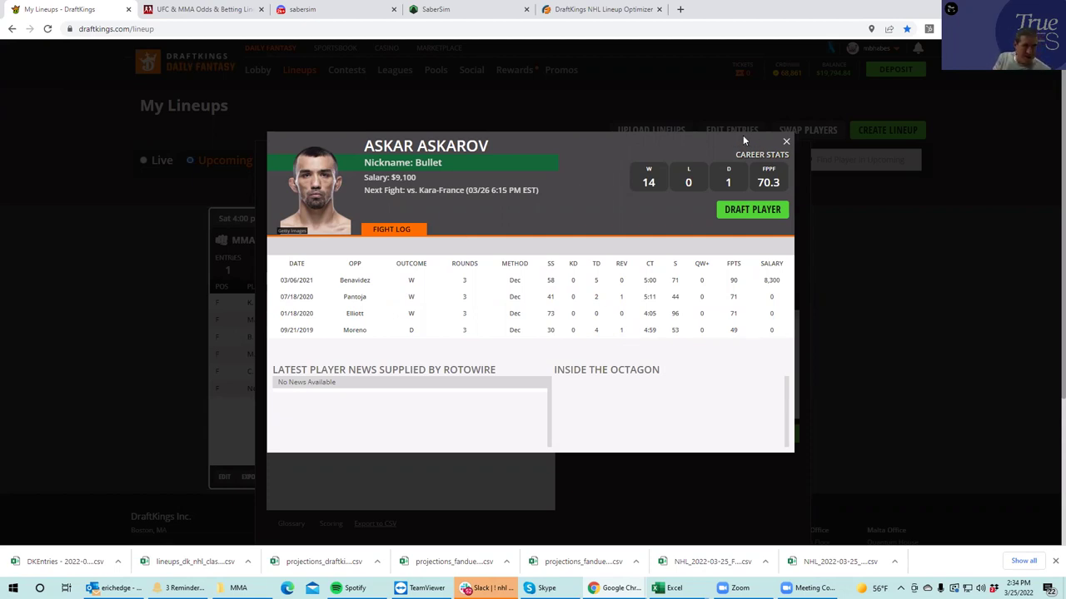
pyautogui.click(786, 145)
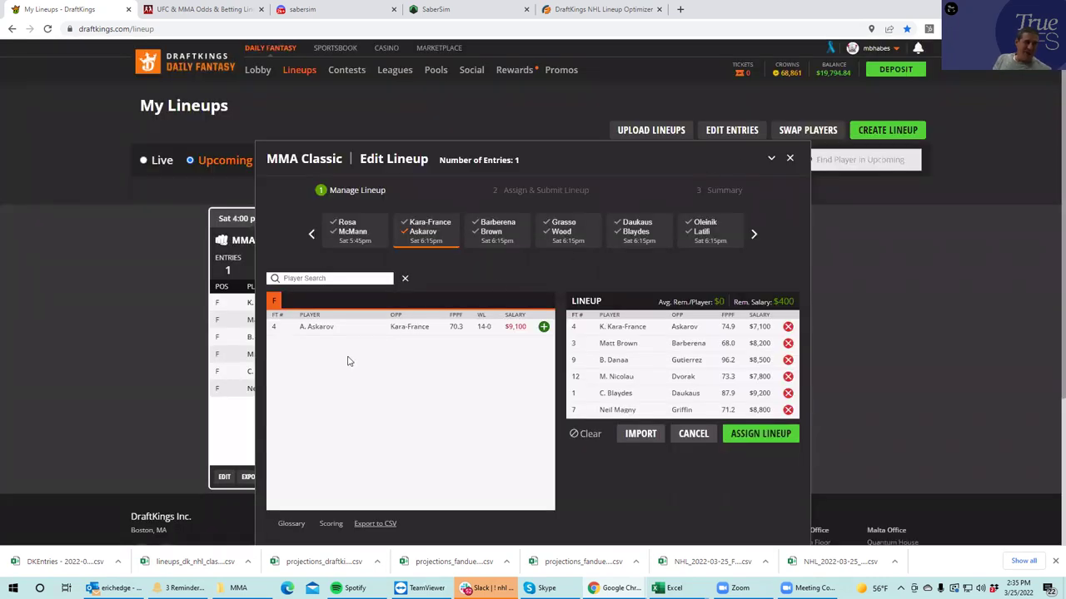
# - Remove the Askarov filter, search for "kara" and "fra", filter to Kara-France and review Kai Kara-France's fight log from the lineup
pyautogui.click(416, 239)
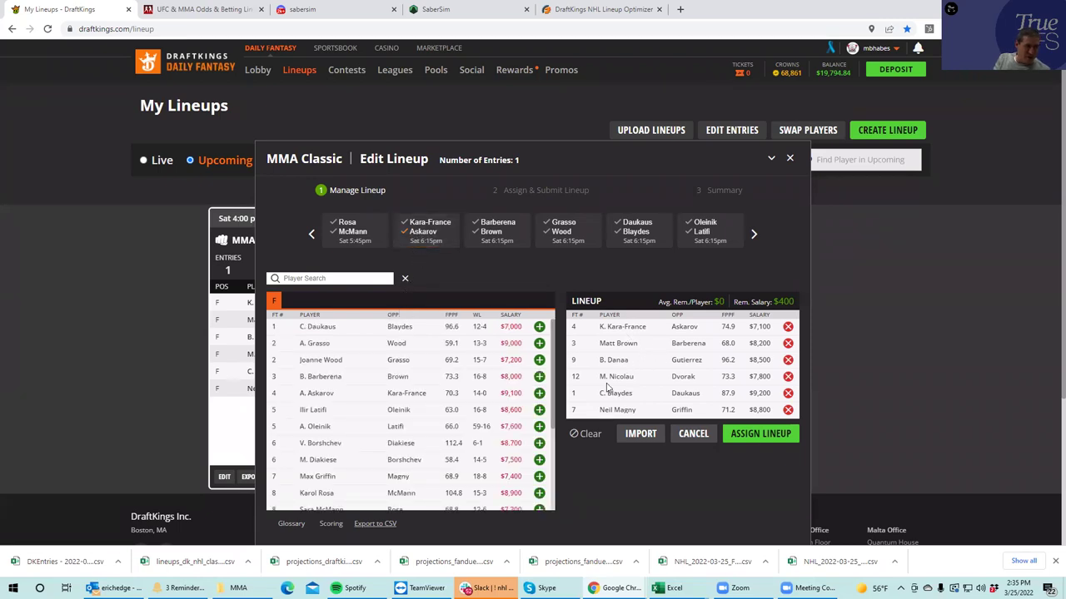
pyautogui.click(335, 279)
pyautogui.write('kara')
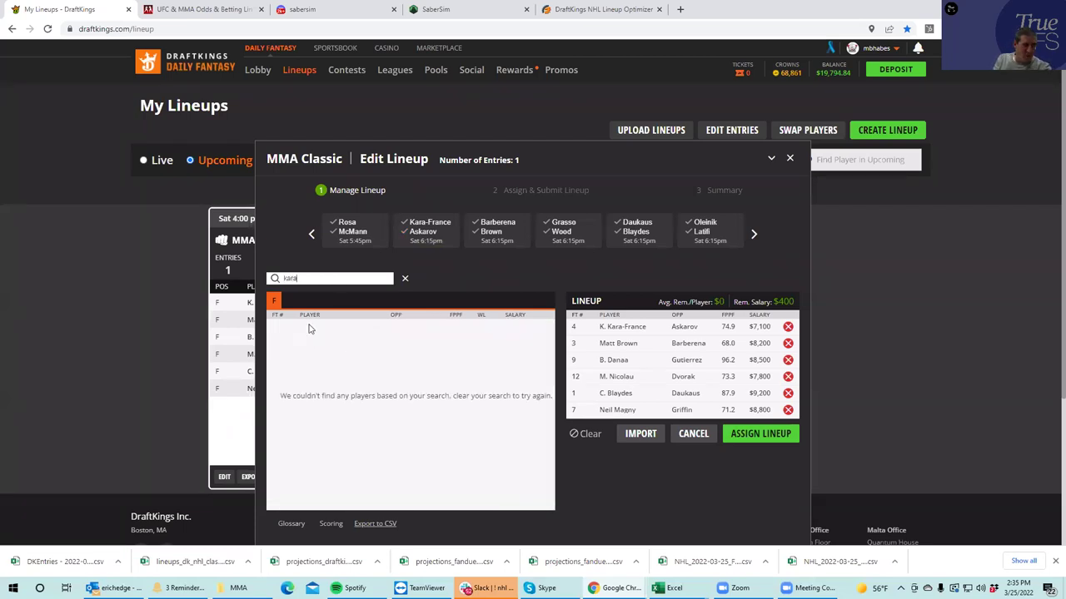
pyautogui.moveTo(320, 280); pyautogui.dragTo(258, 287)
pyautogui.write('fra')
pyautogui.click(429, 230)
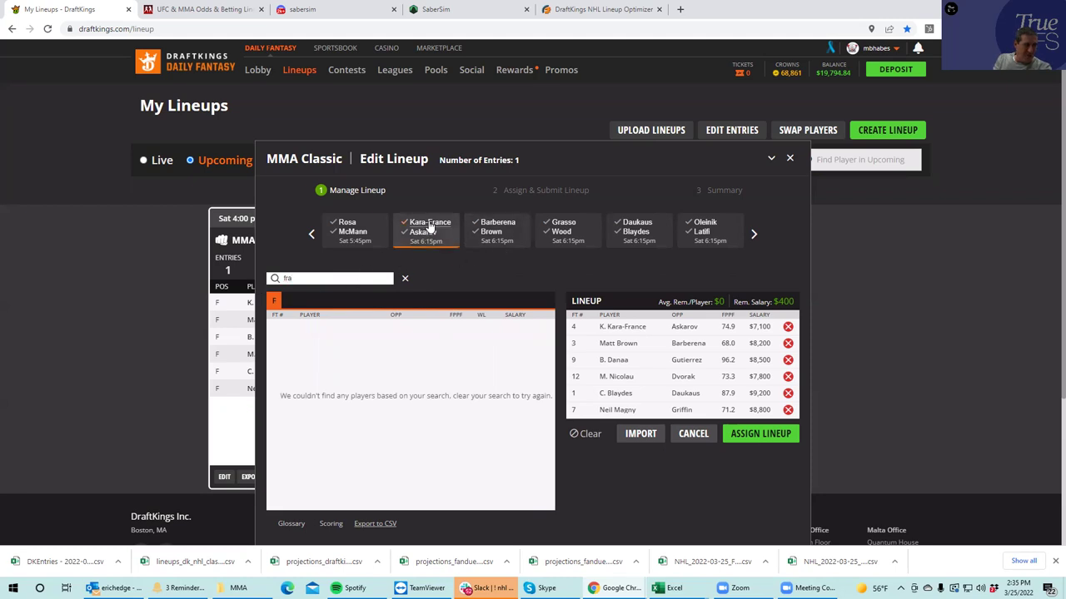
pyautogui.click(631, 328)
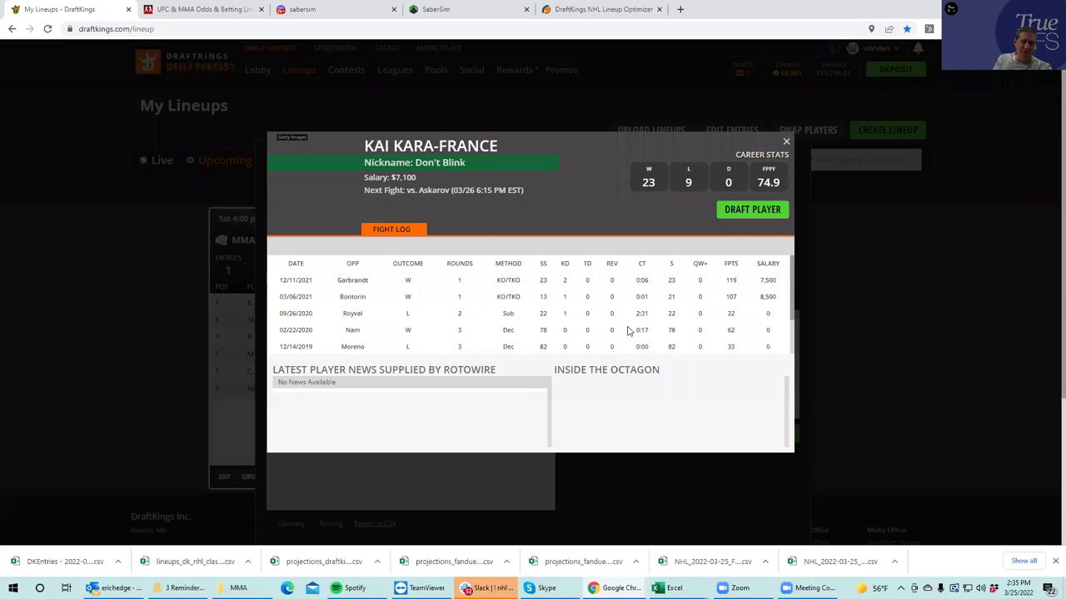
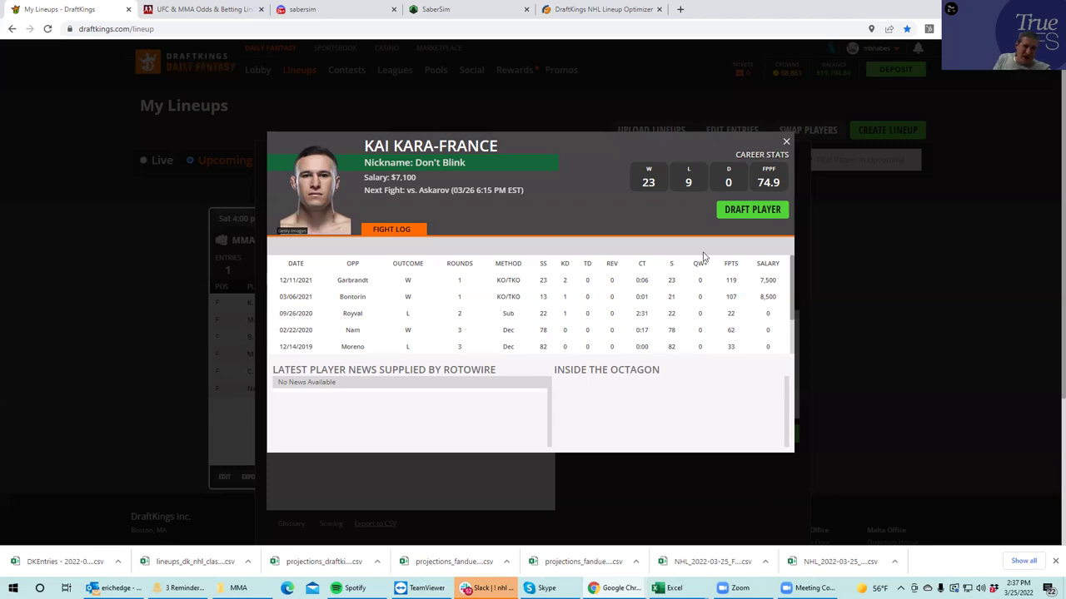
pyautogui.click(787, 145)
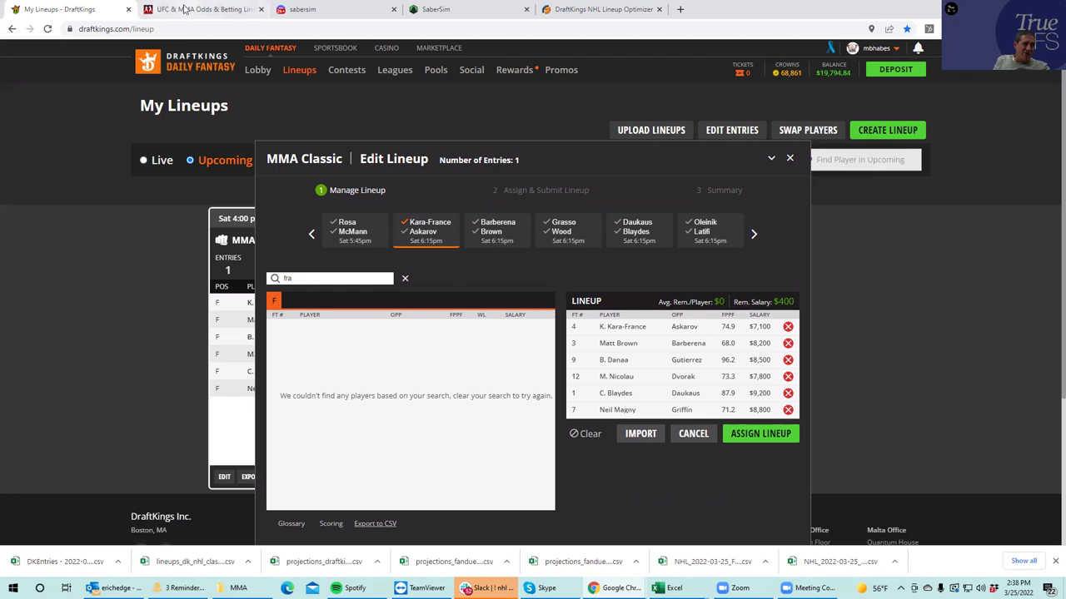
# - Return to the fight odds page, collapse the Askarov–Kara-France props, try Matt Brown's fighter page and go back to the odds
pyautogui.click(185, 9)
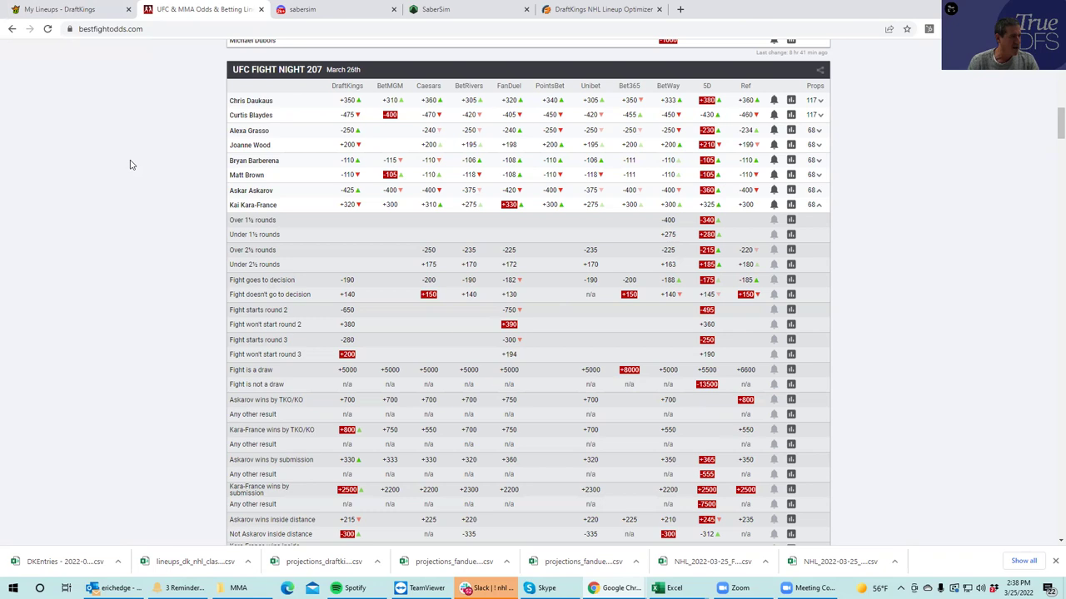
pyautogui.click(820, 205)
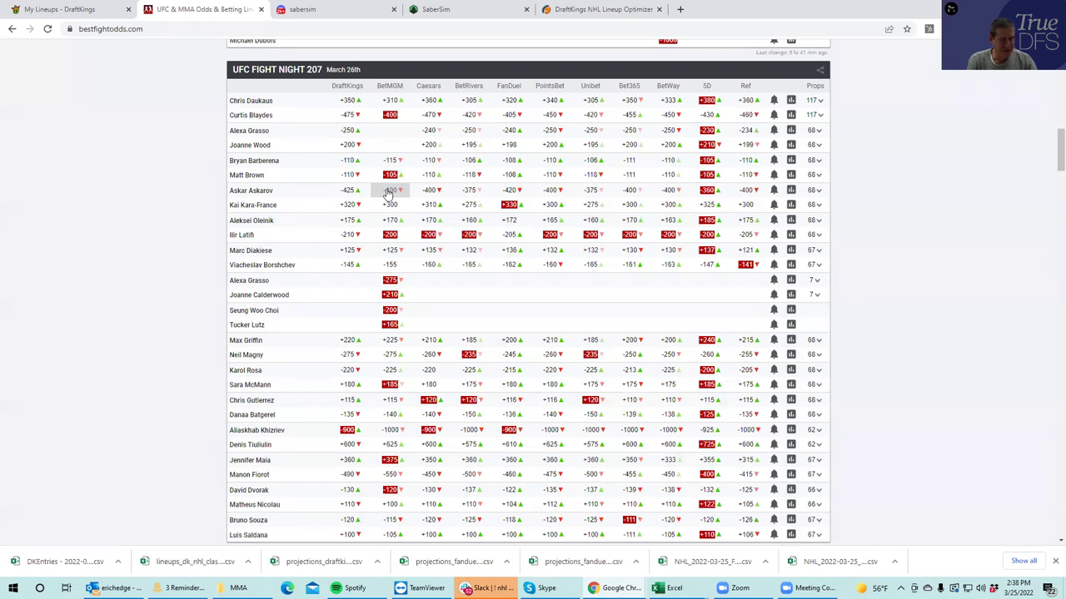
pyautogui.click(246, 176)
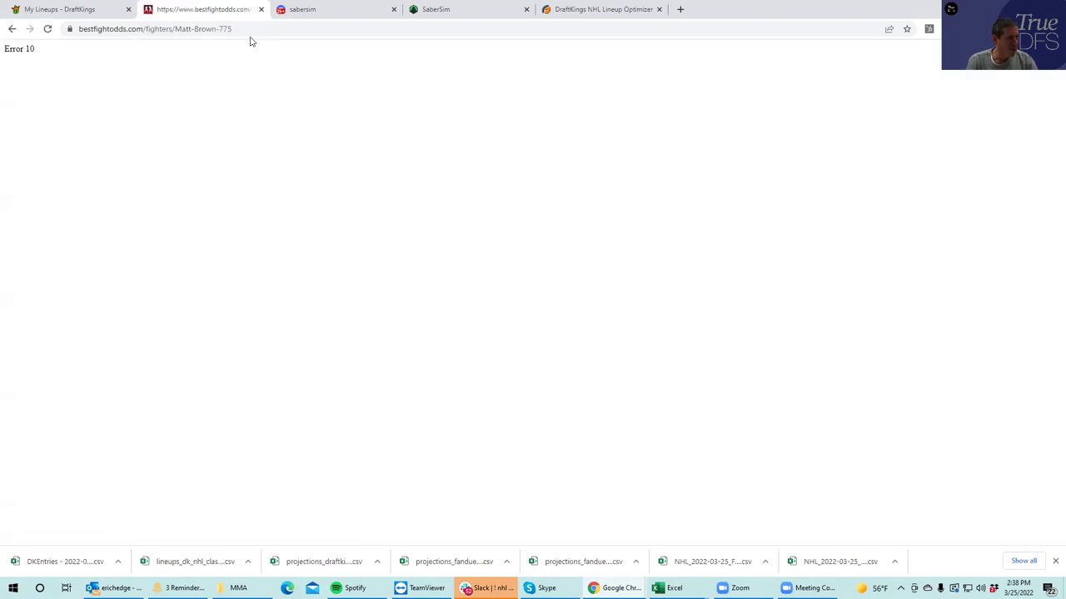
pyautogui.click(12, 29)
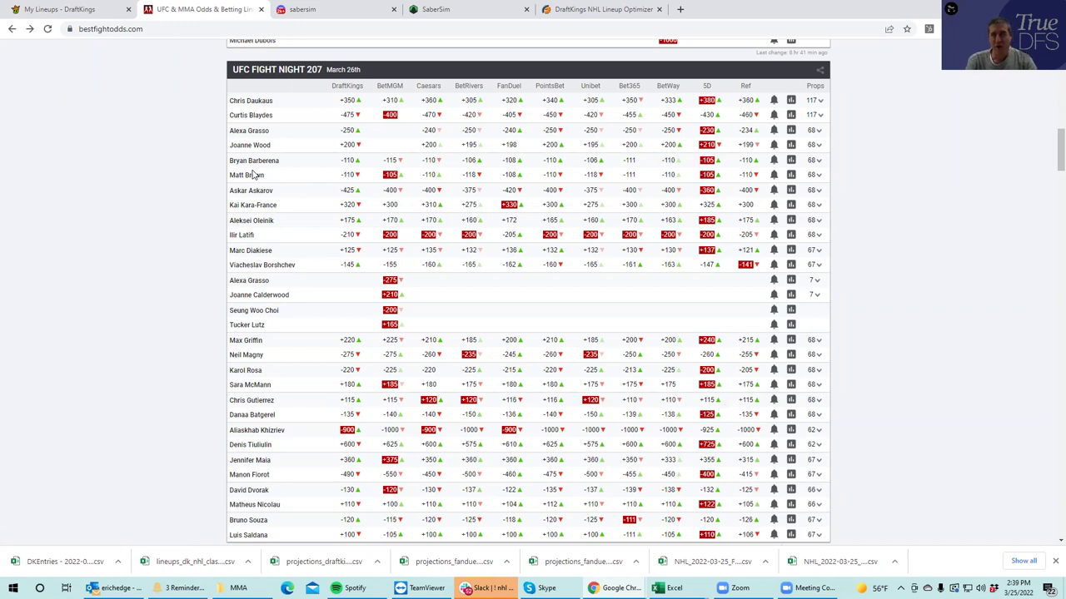
# - Switch to the DraftKings lineup editor, review Matt Brown's fight log from the lineup and close it
pyautogui.click(92, 13)
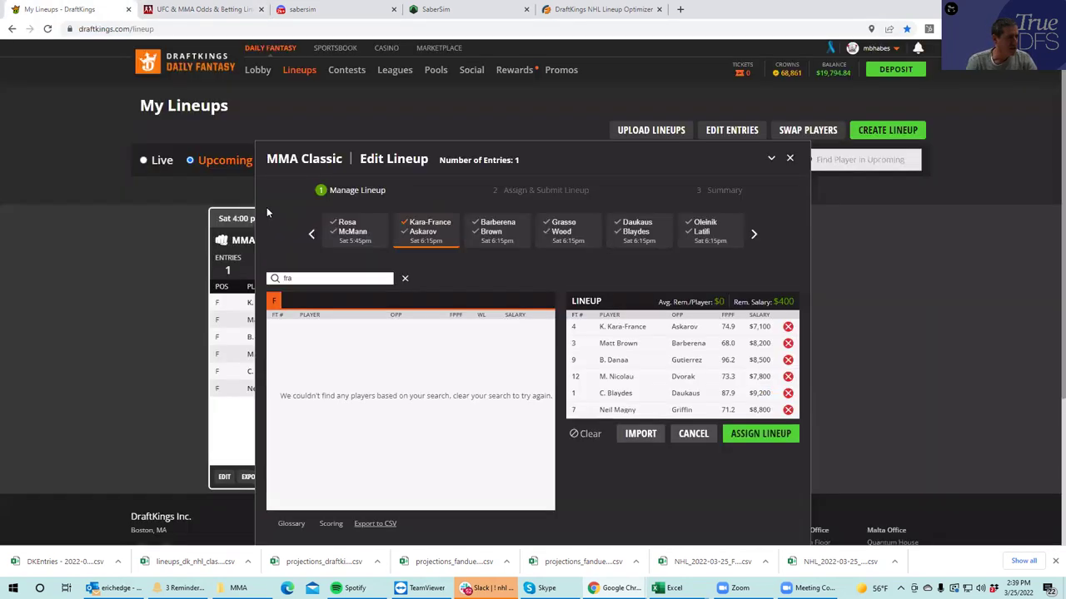
pyautogui.click(612, 343)
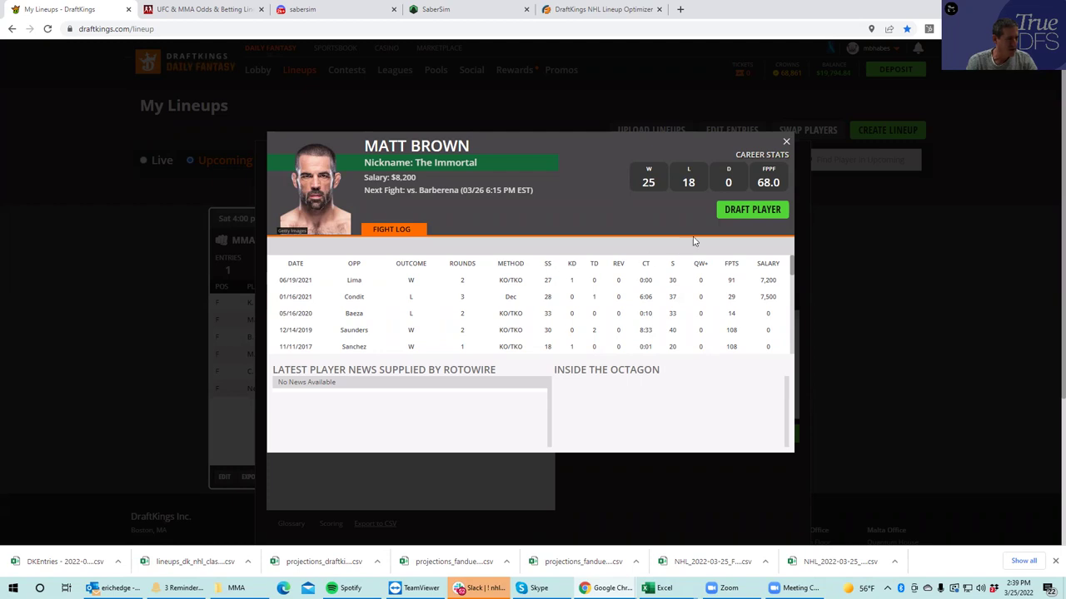
pyautogui.click(787, 145)
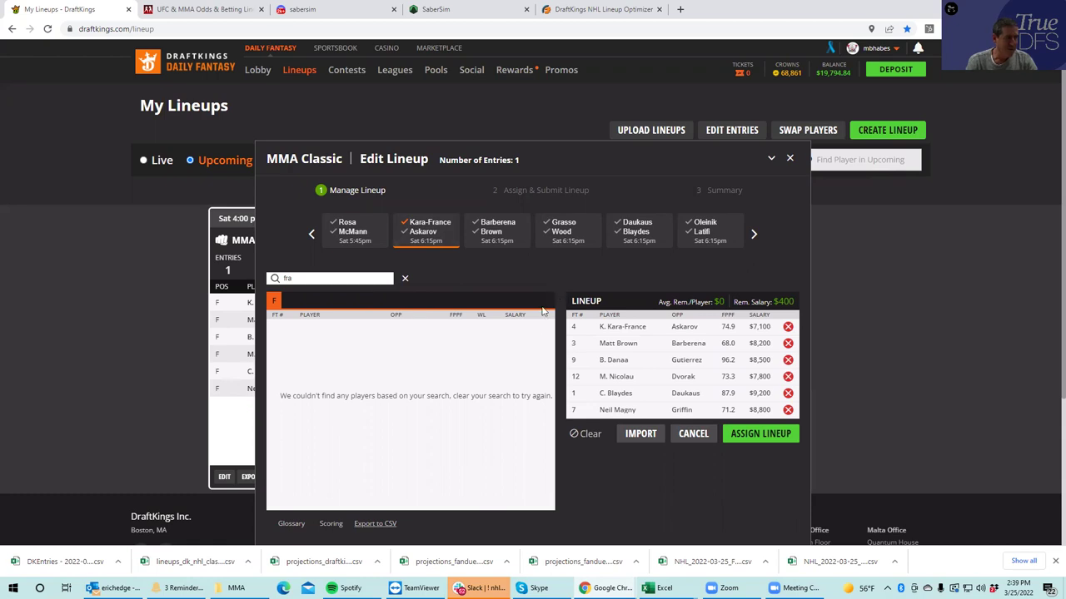
# - Return to the fight odds page and examine the prop odds for Bryan Barberena–Matt Brown and Alexa Grasso–Joanne Wood, leaving only the latter expanded
pyautogui.click(202, 10)
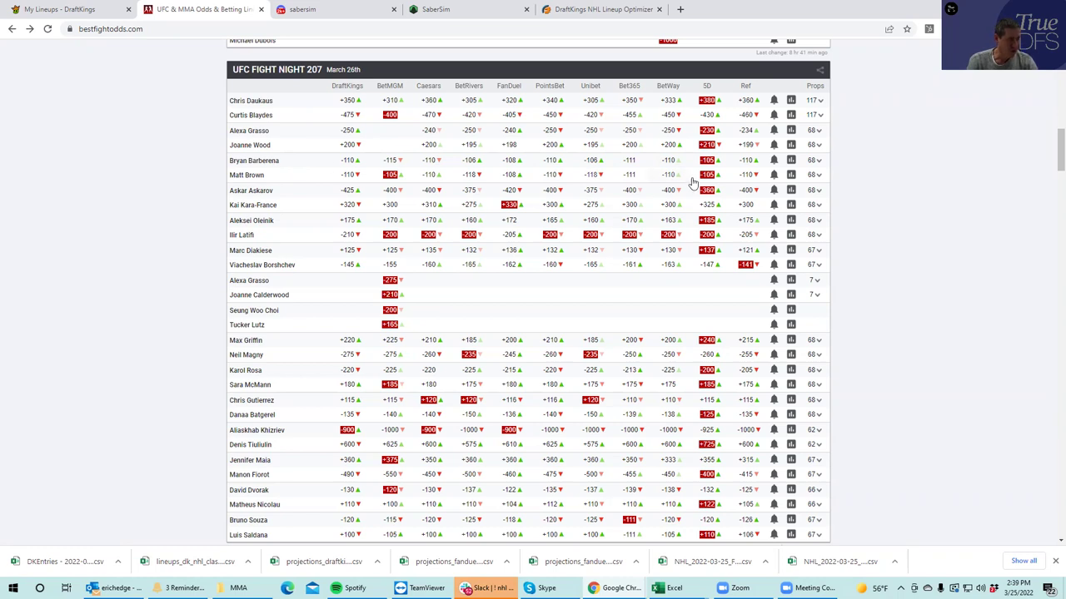
pyautogui.click(814, 176)
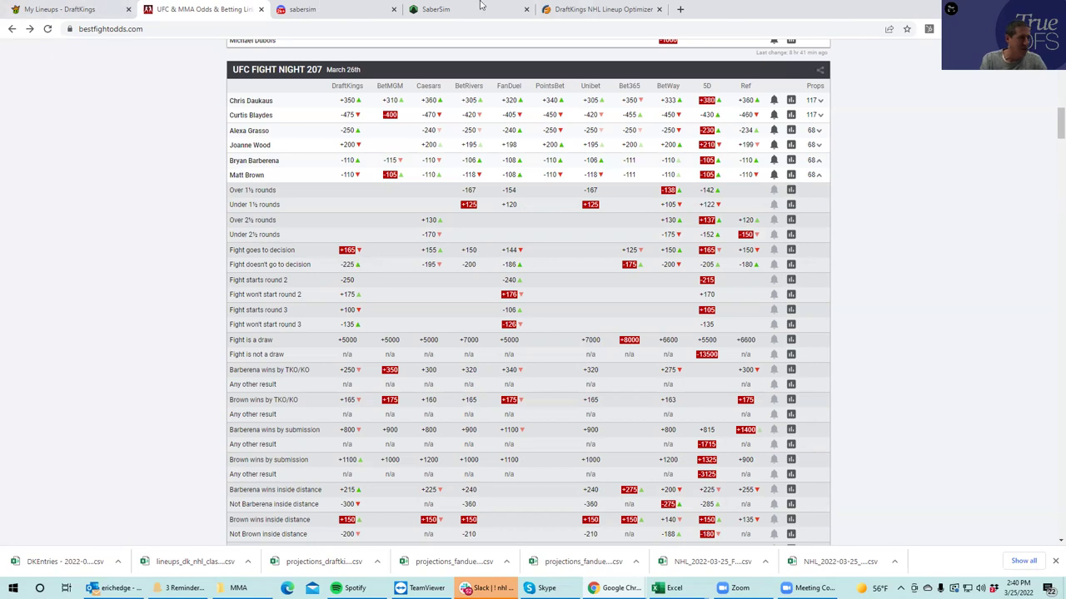
pyautogui.hotkey('ctrl', 'l')
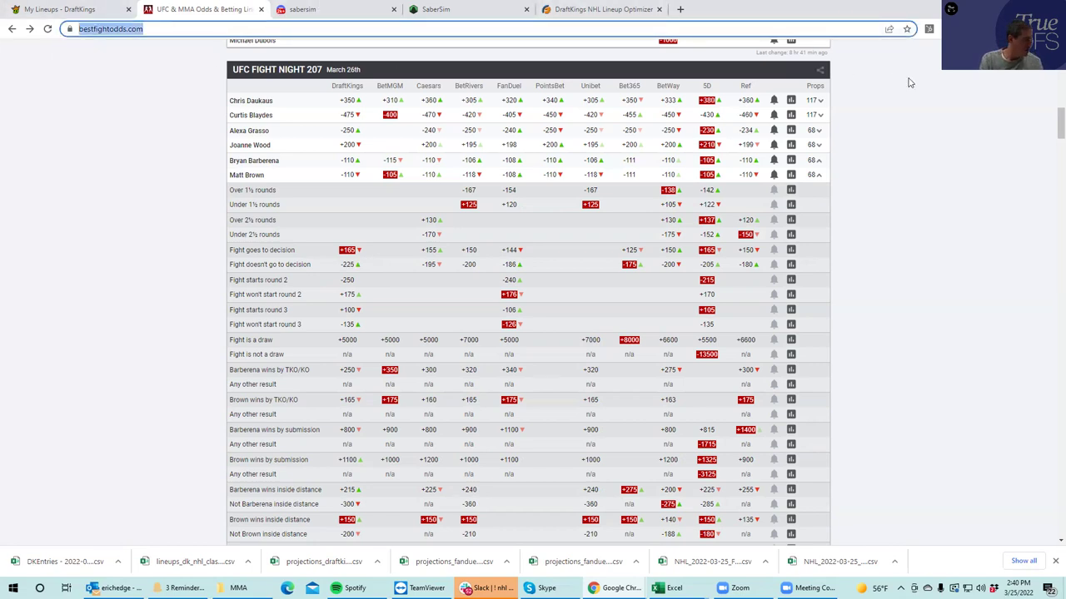
pyautogui.click(850, 76)
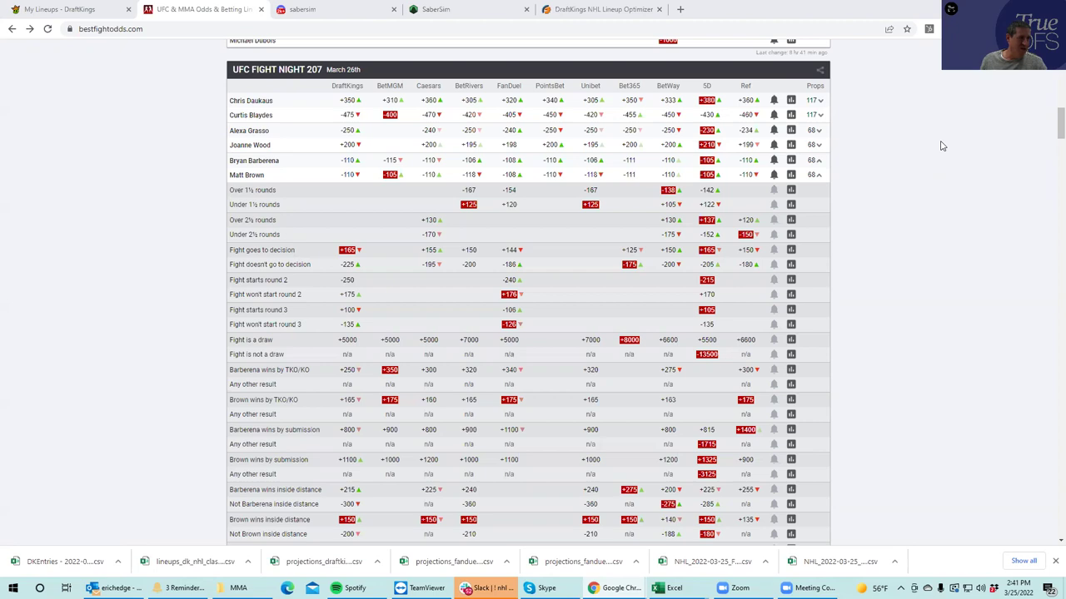
pyautogui.click(819, 131)
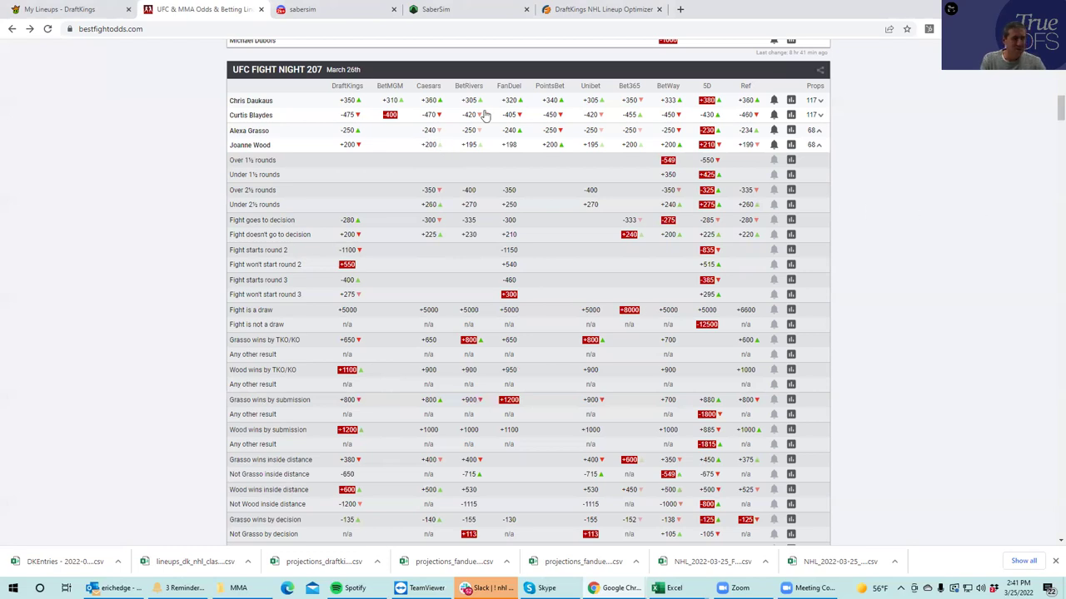
# - Switch to the DraftKings lineup editor, search for "wood" with the Kara-France–Askarov filter removed, and review Joanne Wood's fight log
pyautogui.click(91, 10)
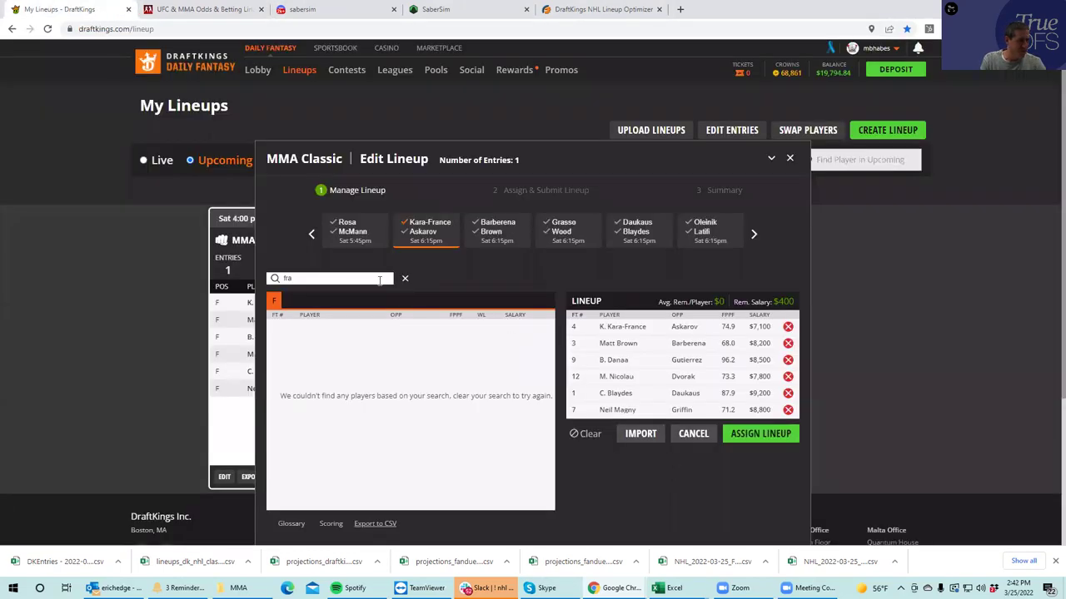
pyautogui.doubleClick(284, 278)
pyautogui.write('wood')
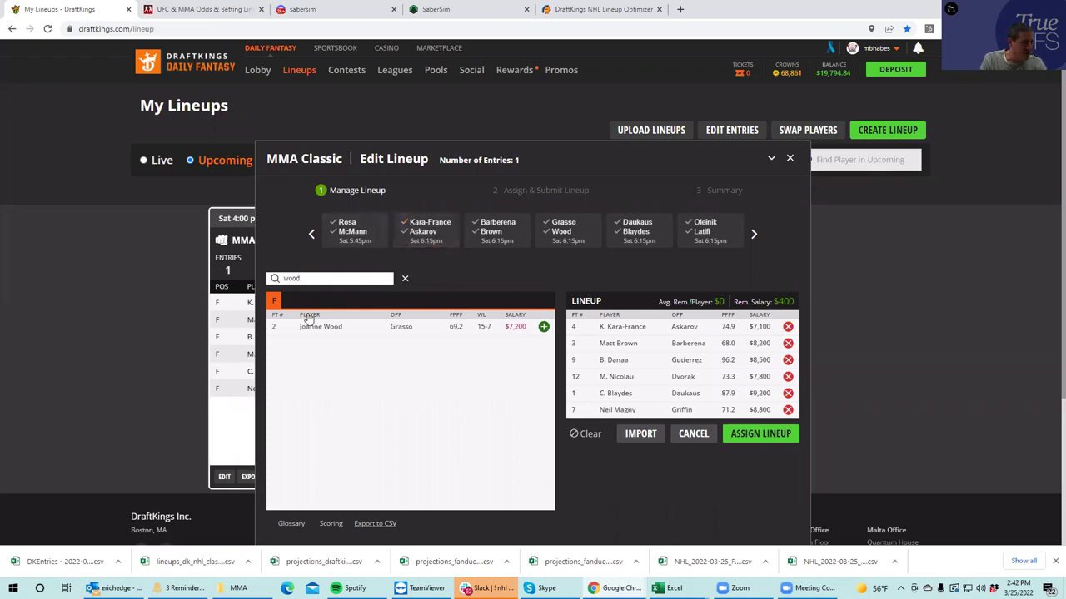
pyautogui.click(337, 326)
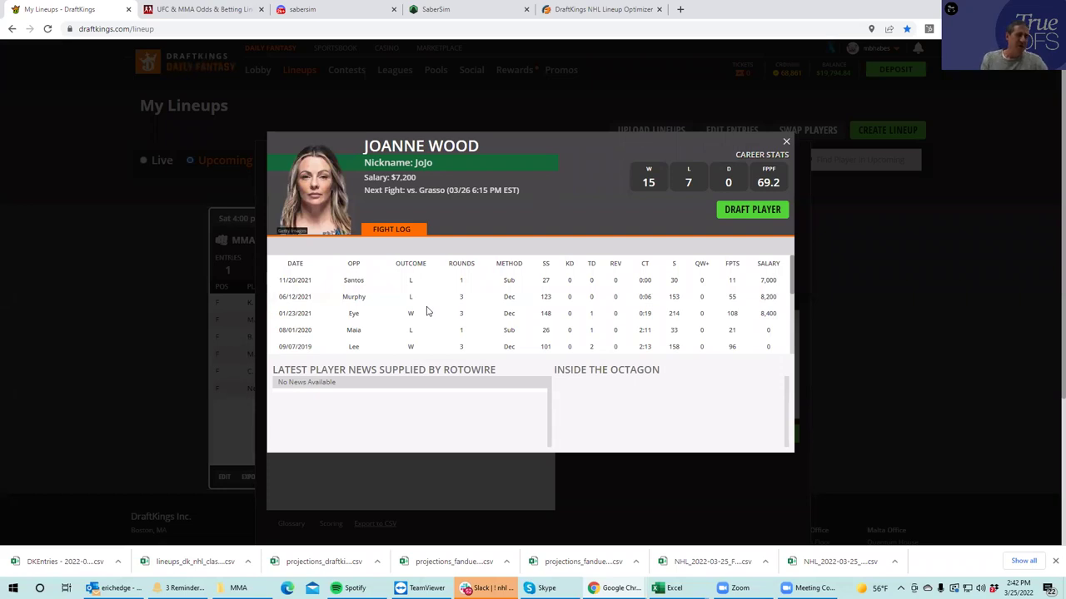
pyautogui.click(783, 145)
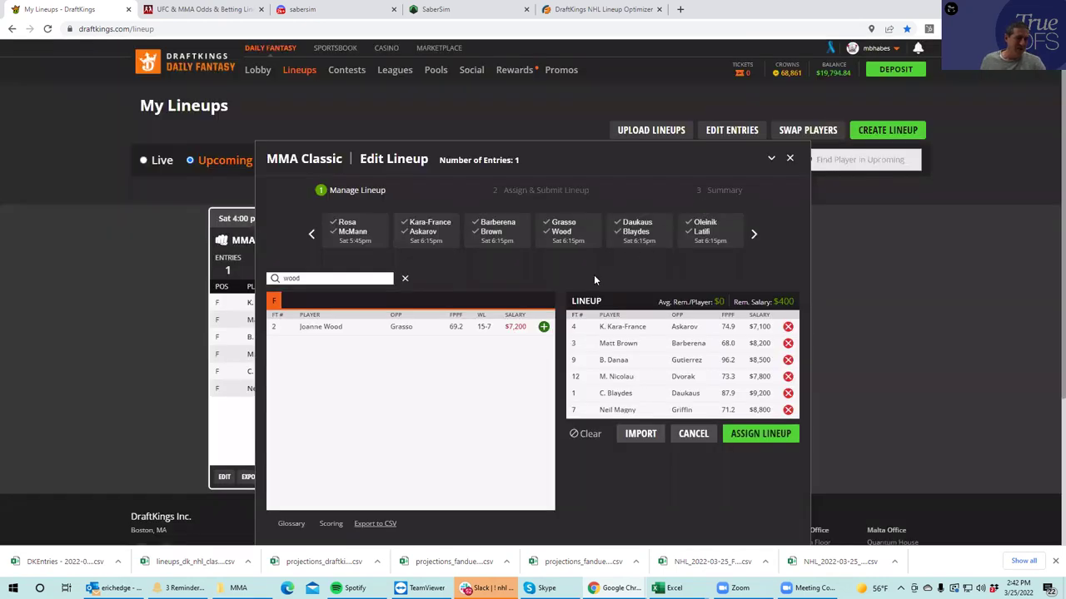